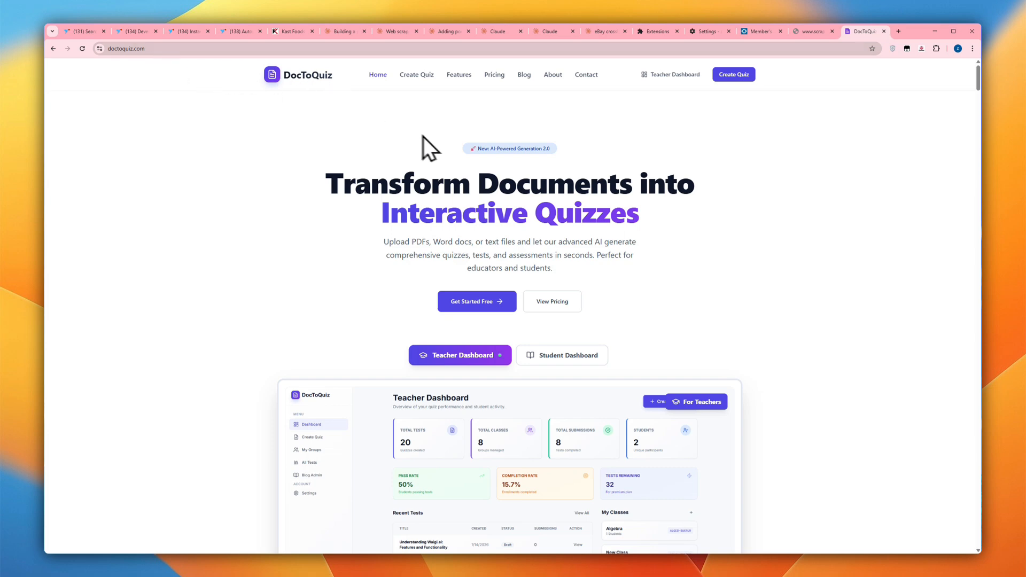
- Compare the Teacher Dashboard and Student Dashboard previews on the DocToQuiz homepage
scroll(535, 171, down, 4)
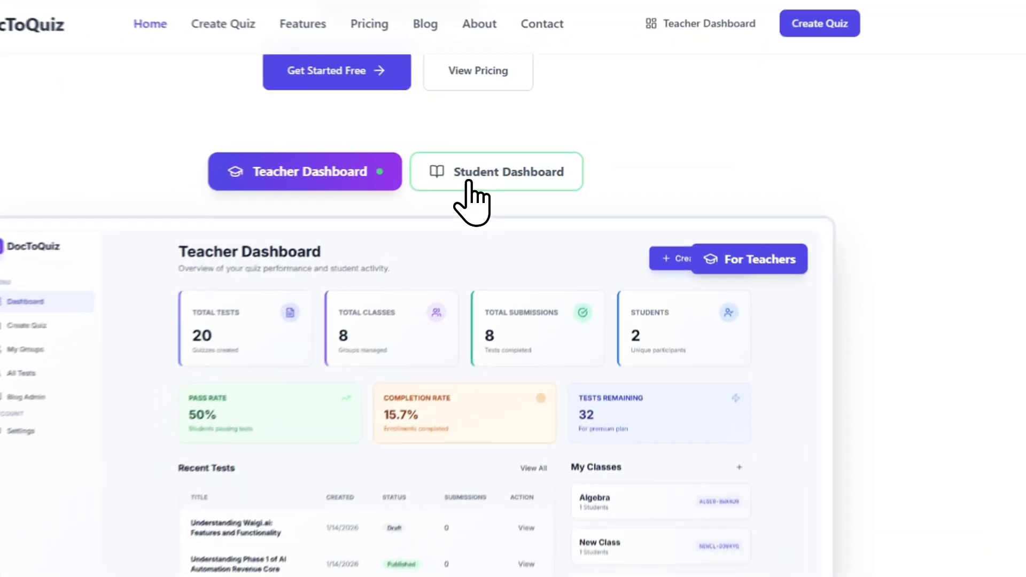
click(556, 157)
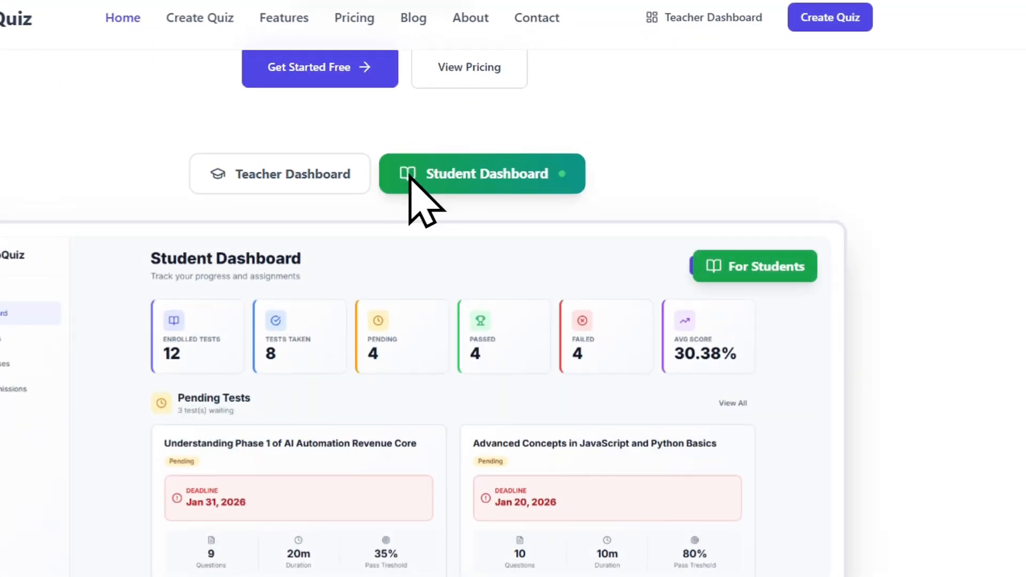
click(334, 181)
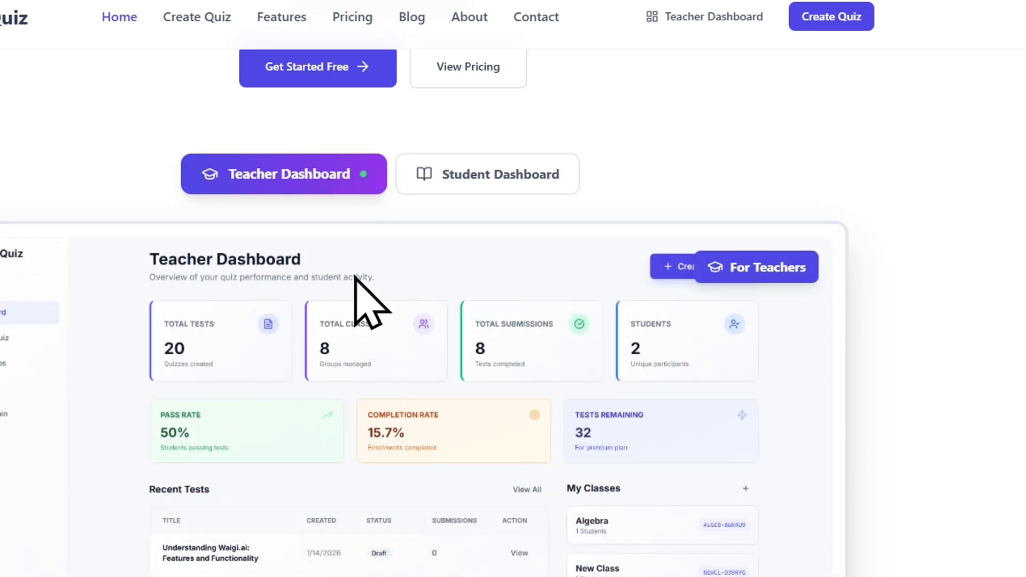
click(470, 179)
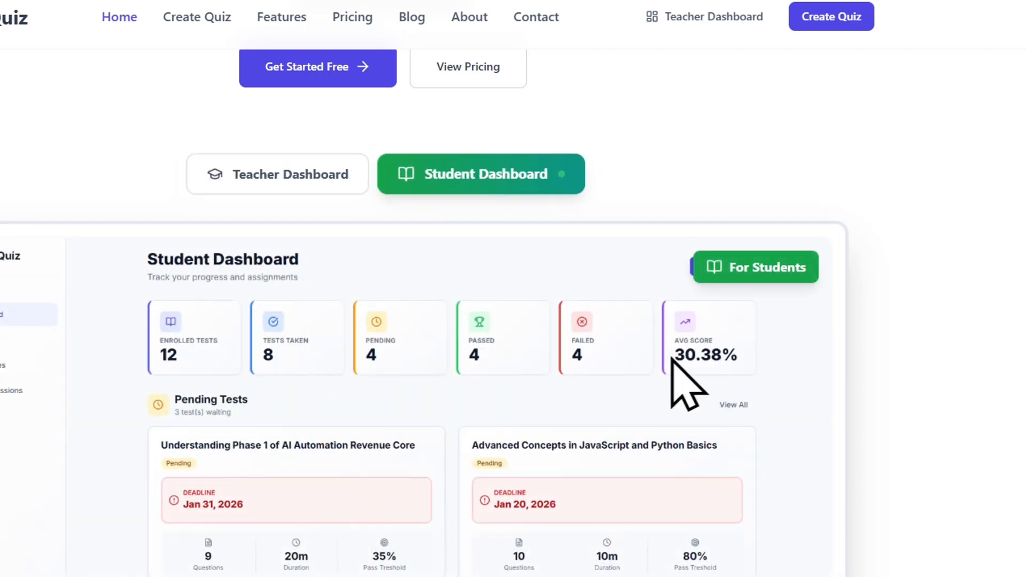
- Examine the homepage's three-step quiz creation overview and the How DocToQuiz Works section
scroll(710, 247, down, 8)
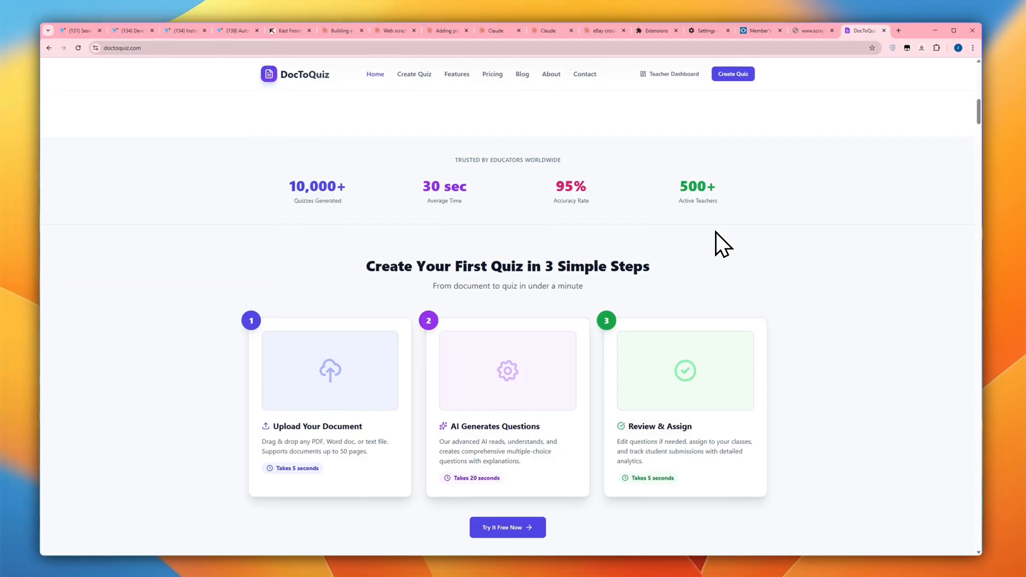
scroll(717, 232, down, 4)
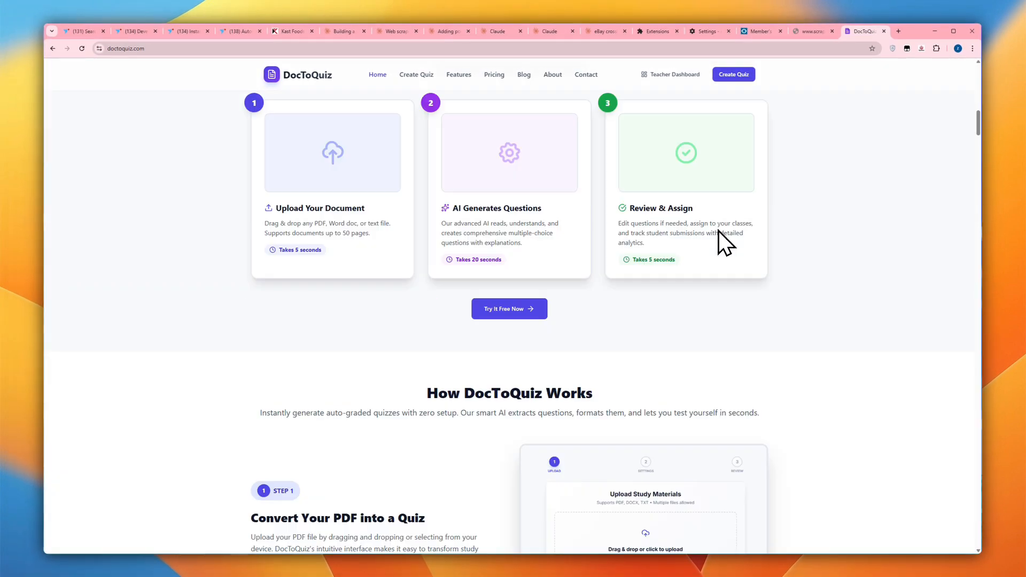
scroll(641, 232, up, 3)
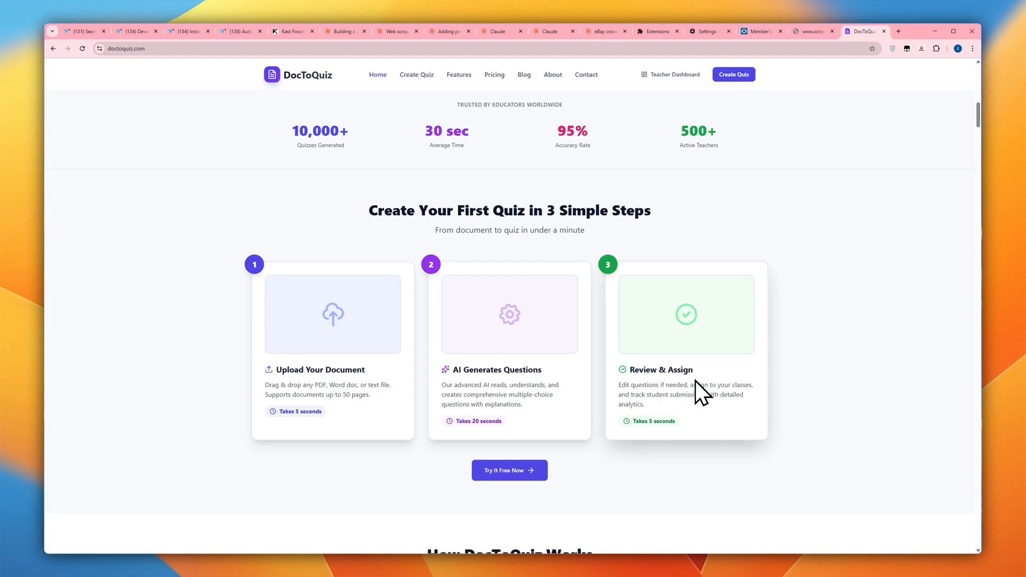
scroll(694, 380, down, 4)
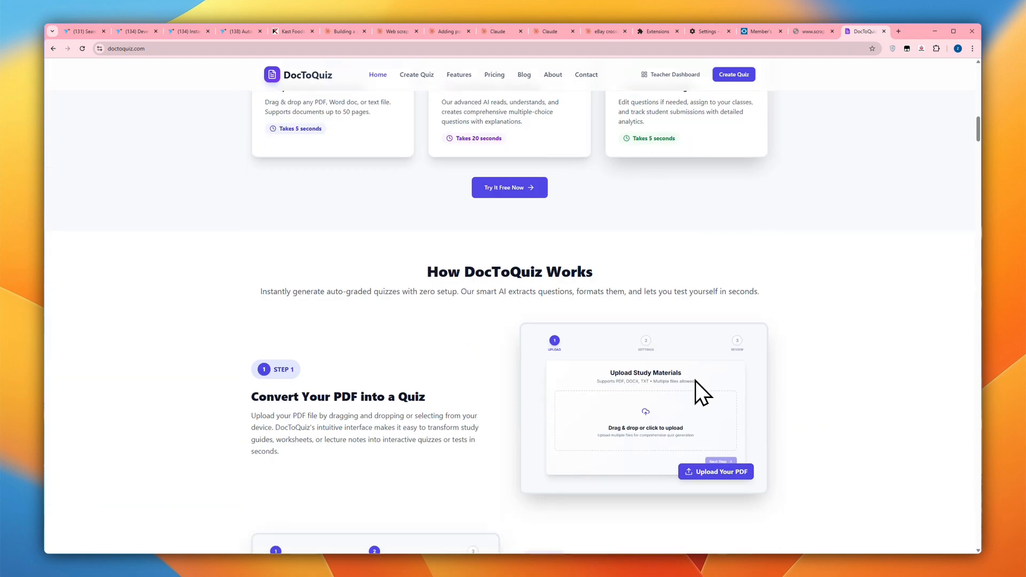
scroll(694, 381, up, 15)
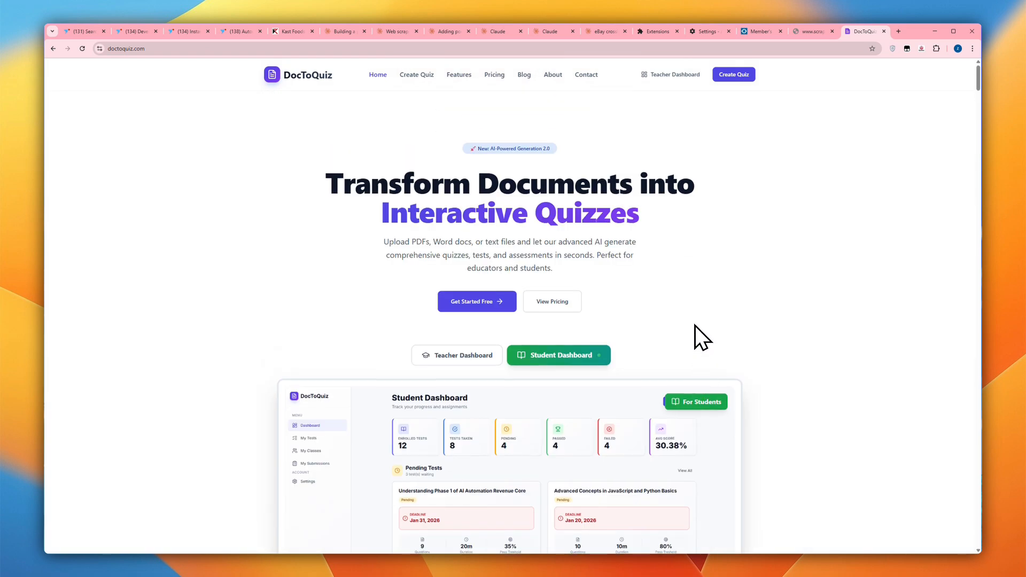
- Start a new quiz from the teacher dashboard, using a microphone recording of about 28 seconds as its study material
click(676, 75)
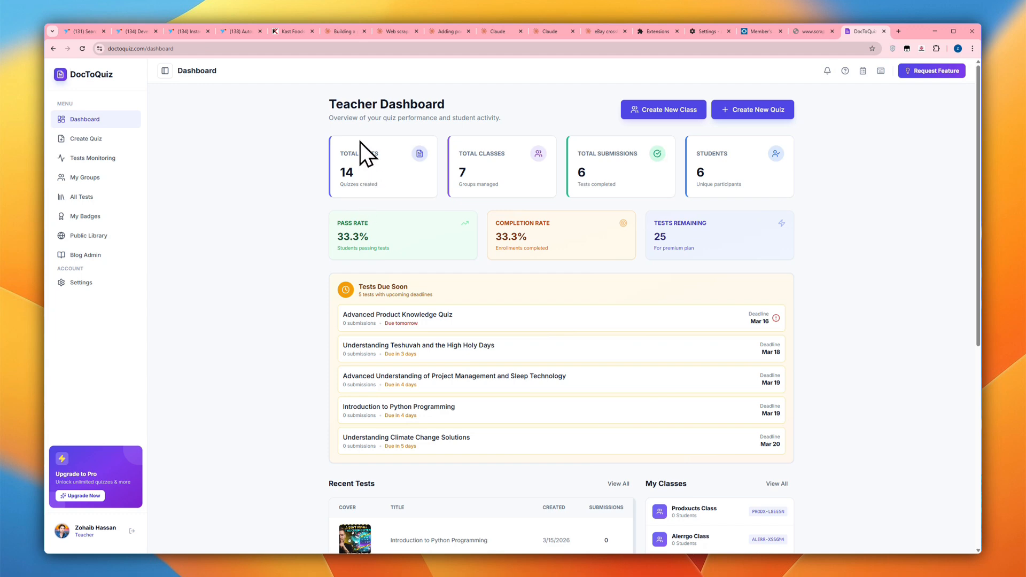
click(89, 140)
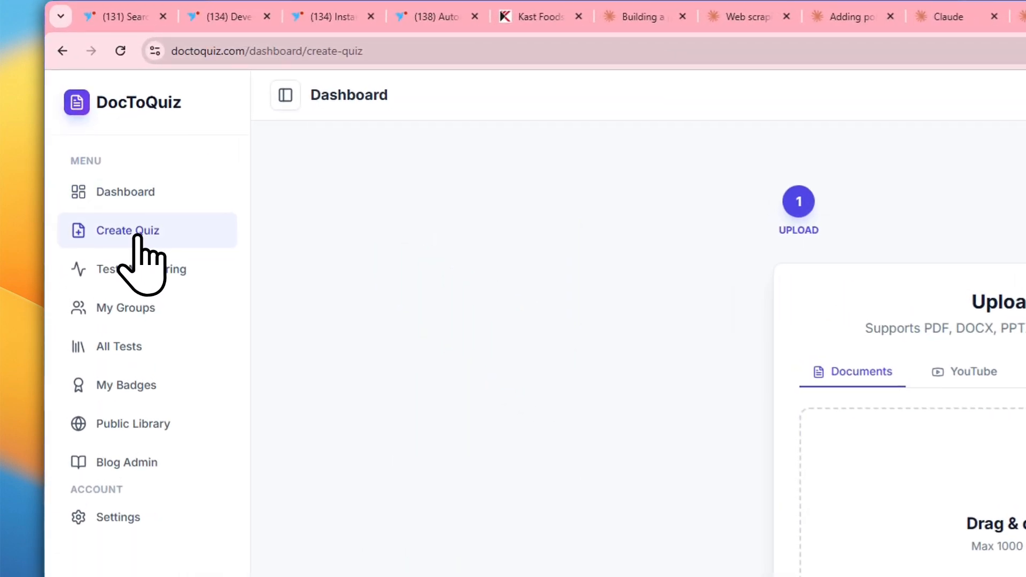
click(591, 220)
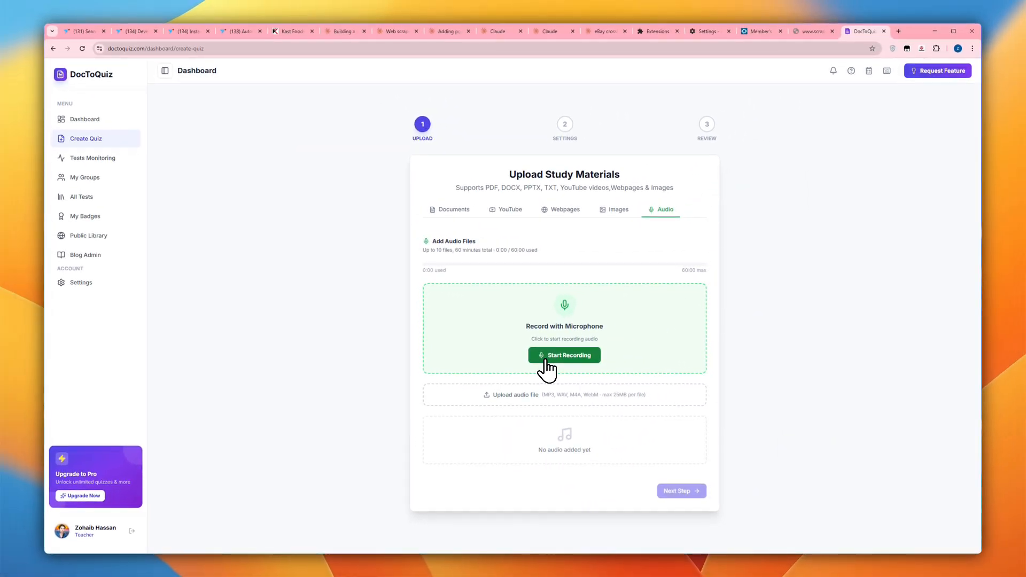
click(545, 361)
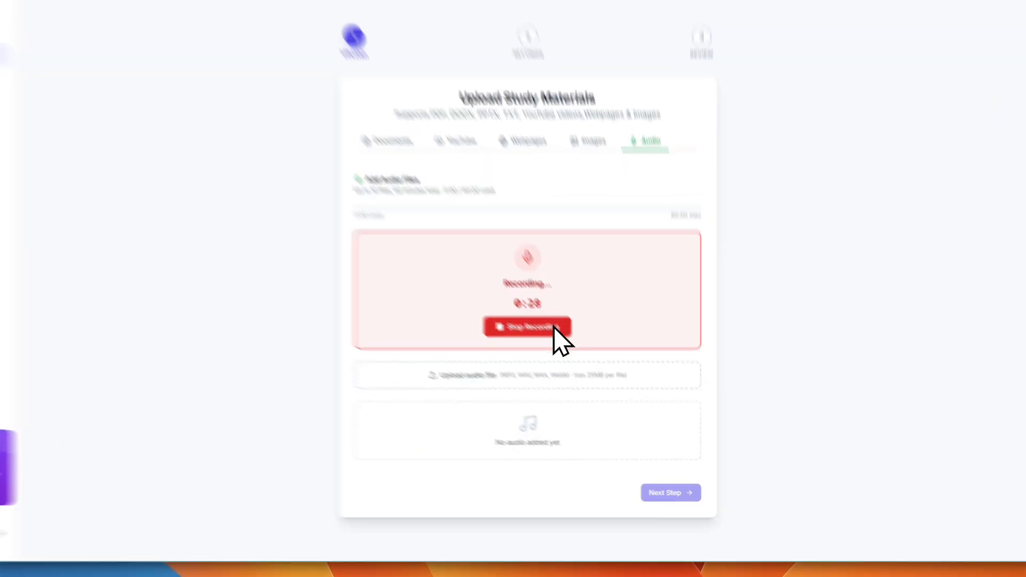
click(581, 363)
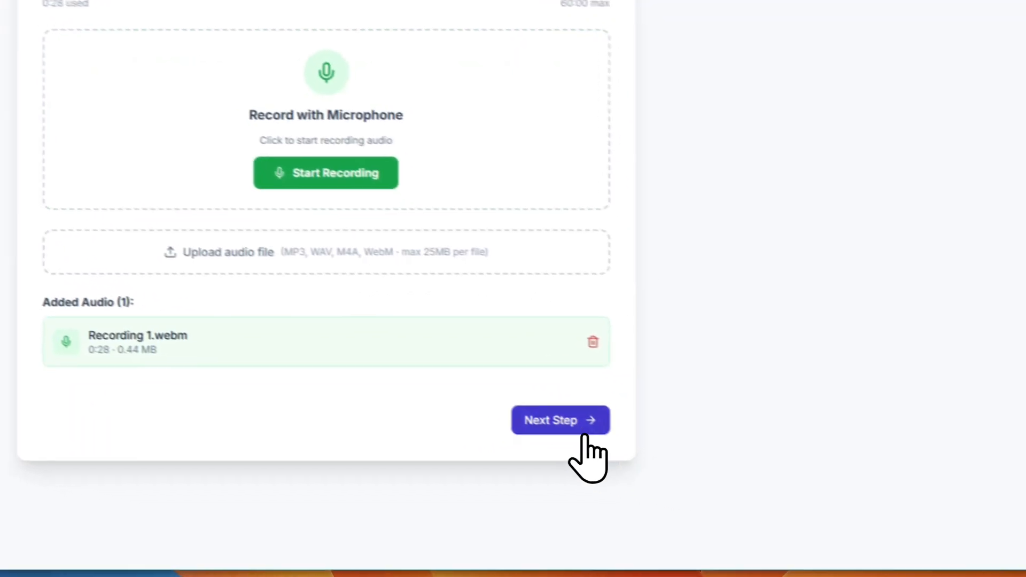
click(584, 434)
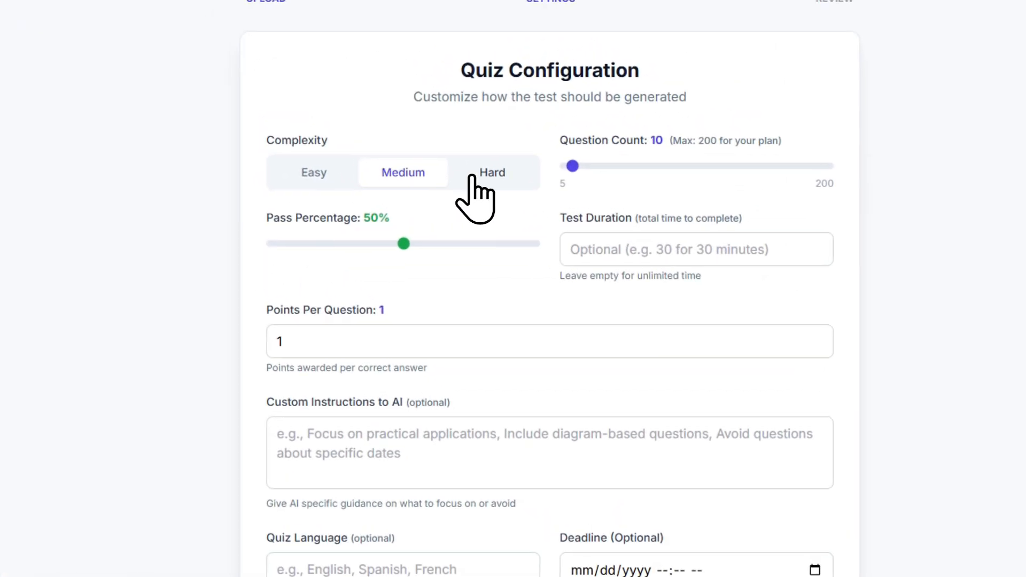
- Configure the quiz as Hard with 10 questions, a 10-minute test duration and a 20% pass percentage
click(476, 174)
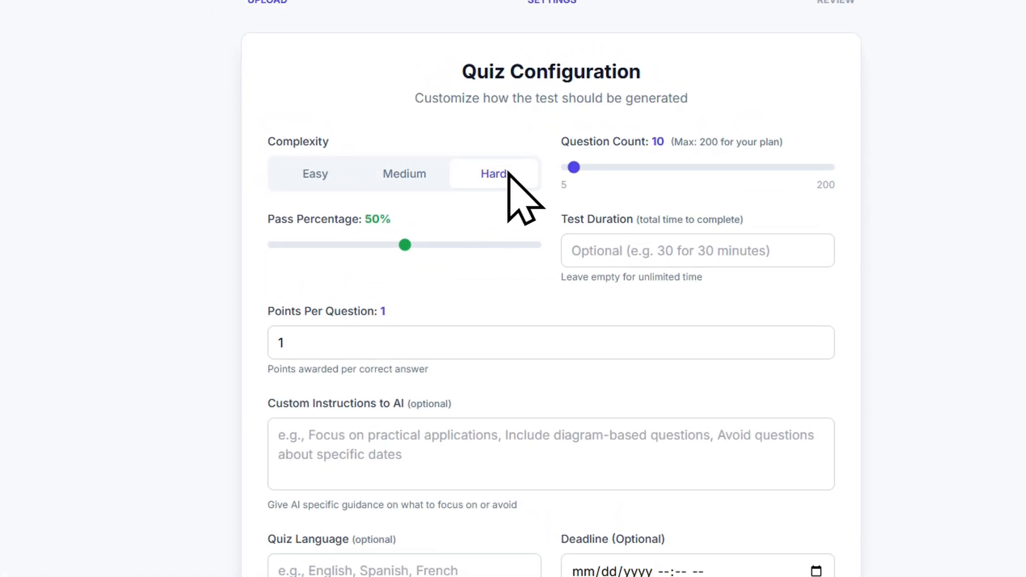
mouse_move(572, 167)
mouse_down()
mouse_move(588, 168)
mouse_move(568, 171)
mouse_up()
click(591, 241)
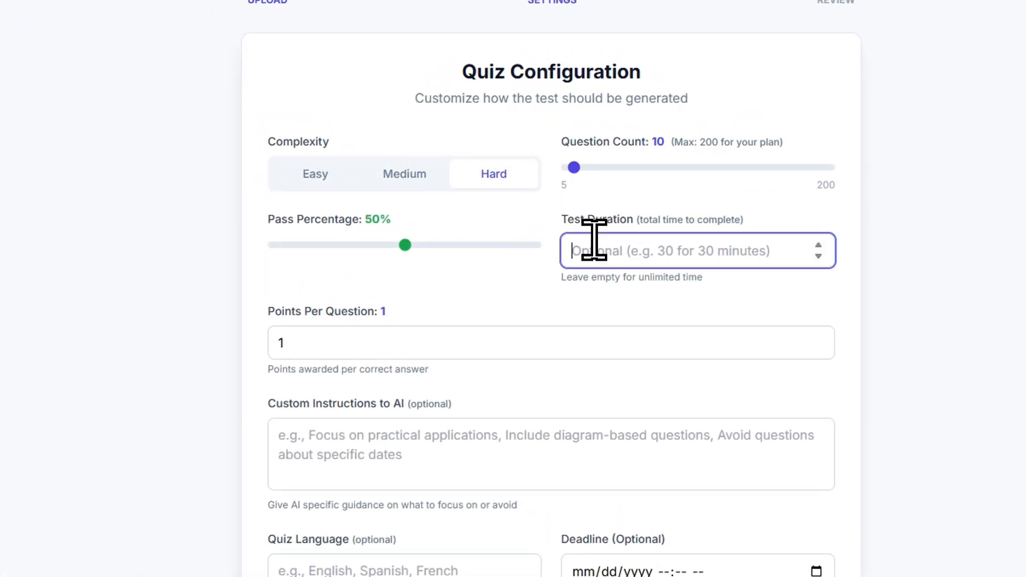
text(10)
click(326, 244)
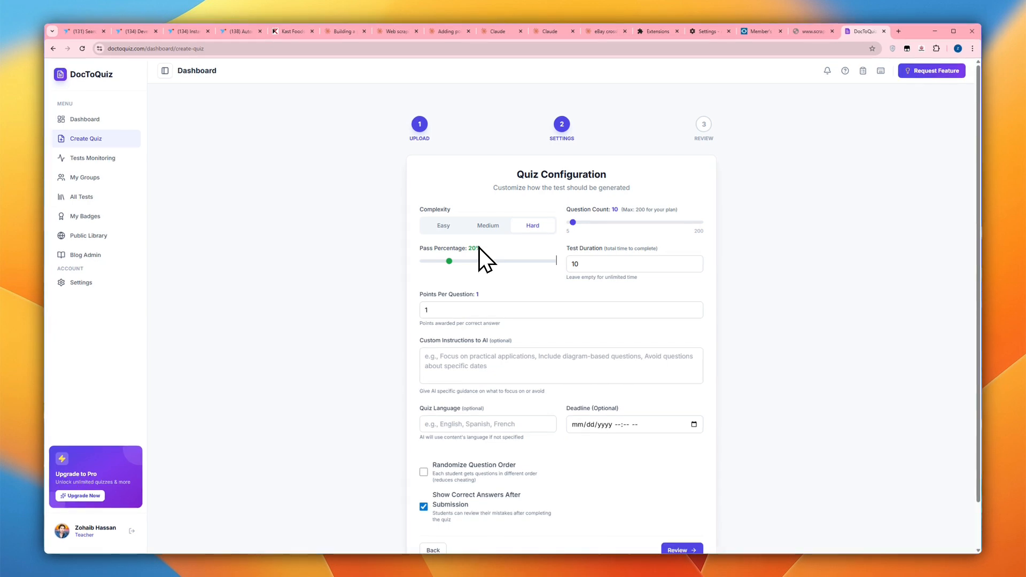
- Set the points per question to 5 and the quiz deadline to 03/17/2026 01:11 PM
scroll(482, 264, down, 1)
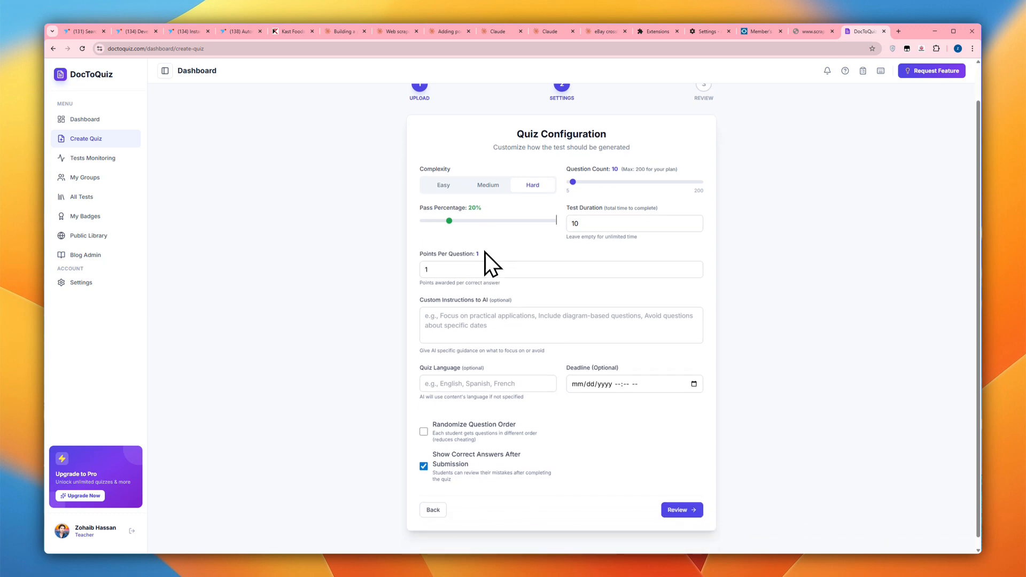
click(446, 270)
drag(441, 271, 430, 268)
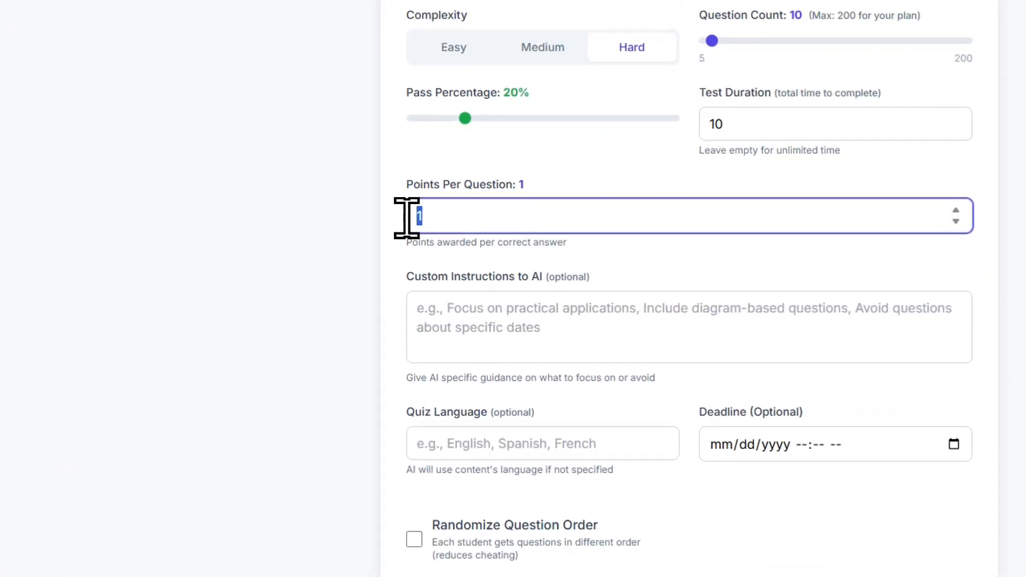
text(5)
click(550, 171)
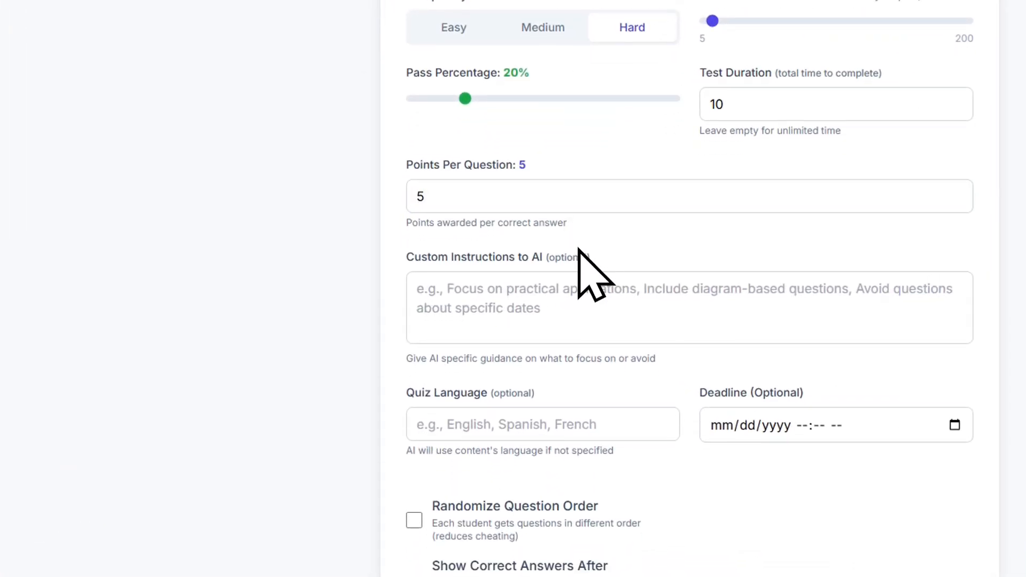
click(955, 425)
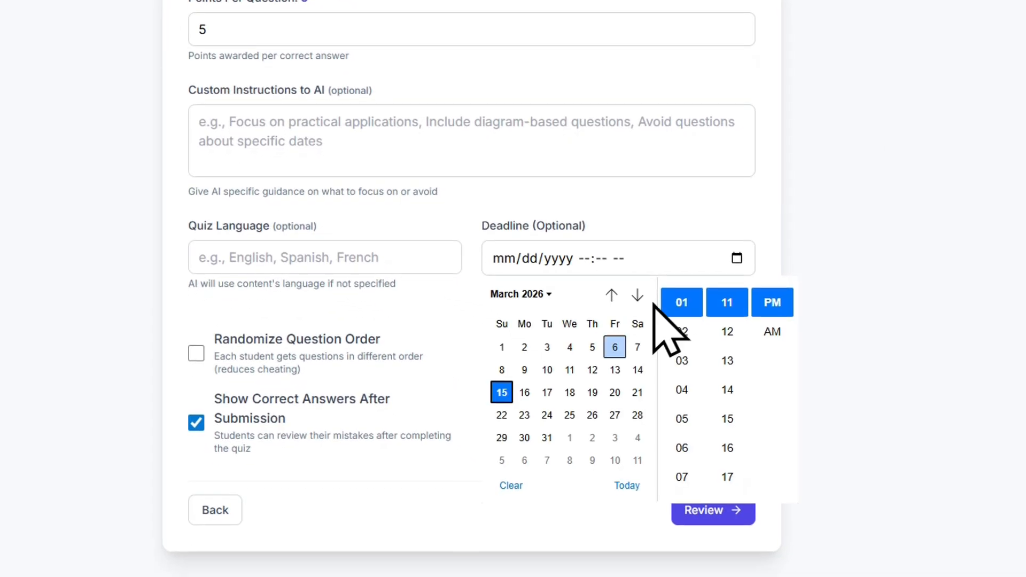
click(547, 393)
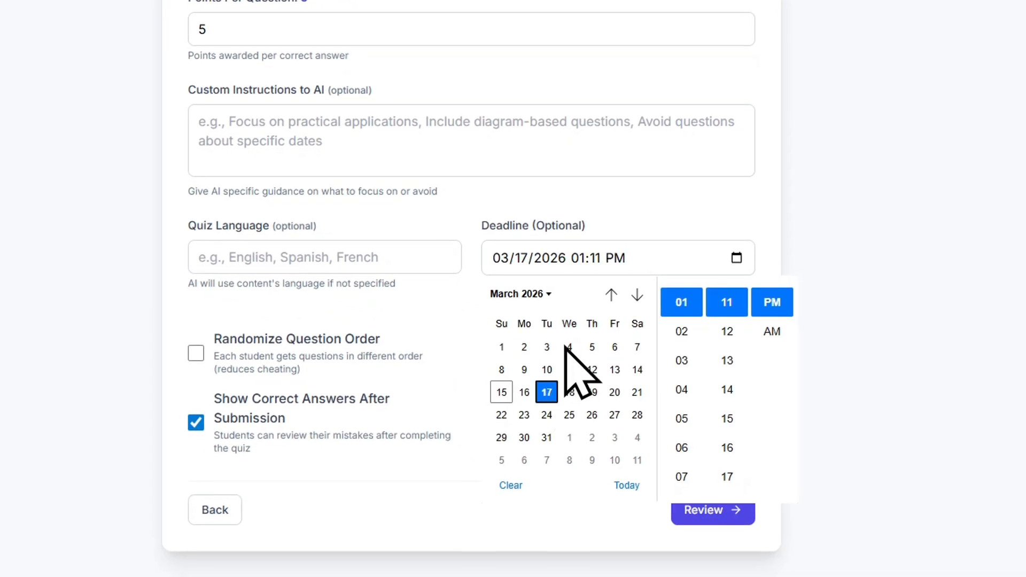
click(599, 207)
- Turn on randomized question order and generate the quiz from the reviewed settings
click(197, 353)
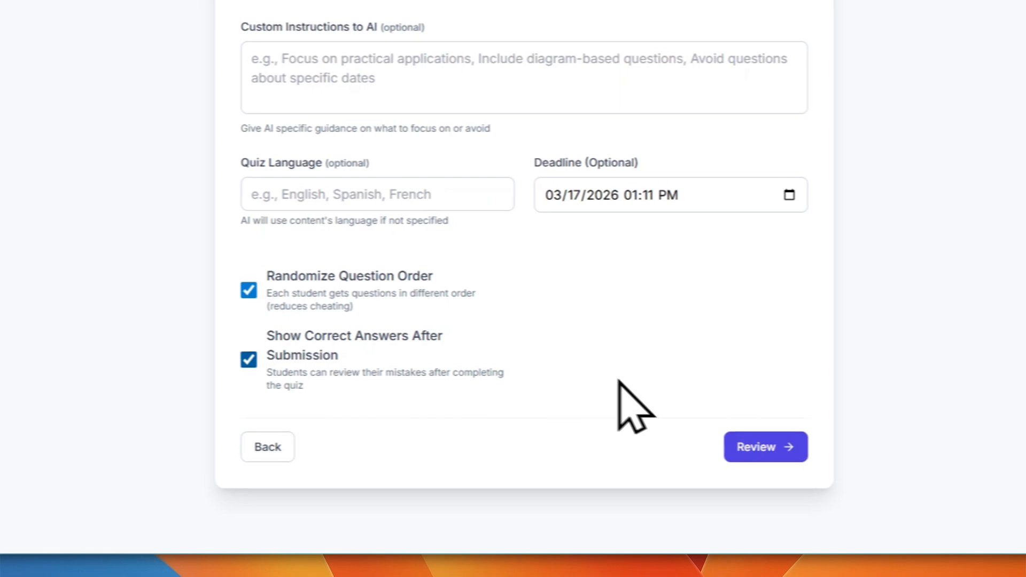
click(730, 437)
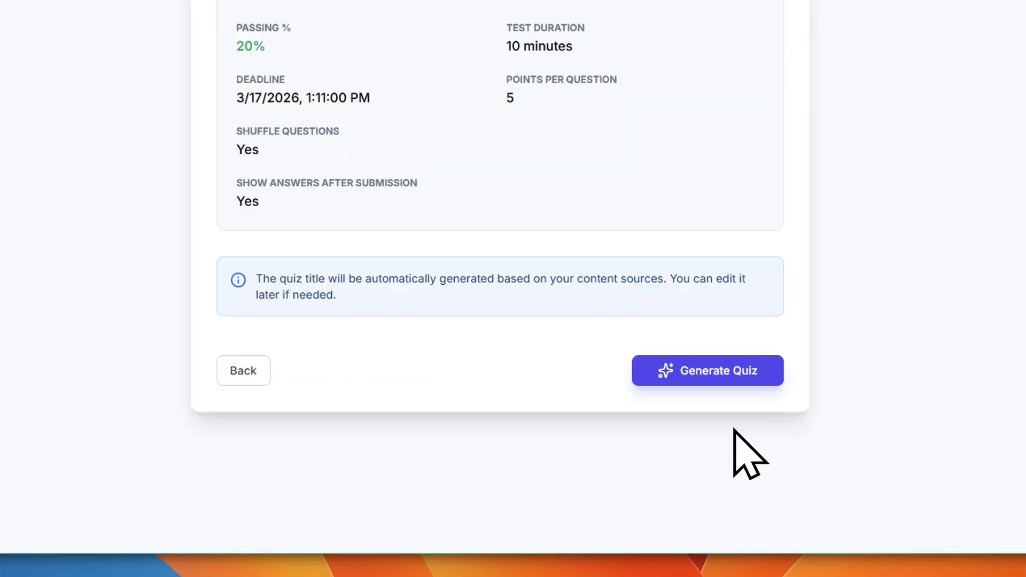
click(721, 393)
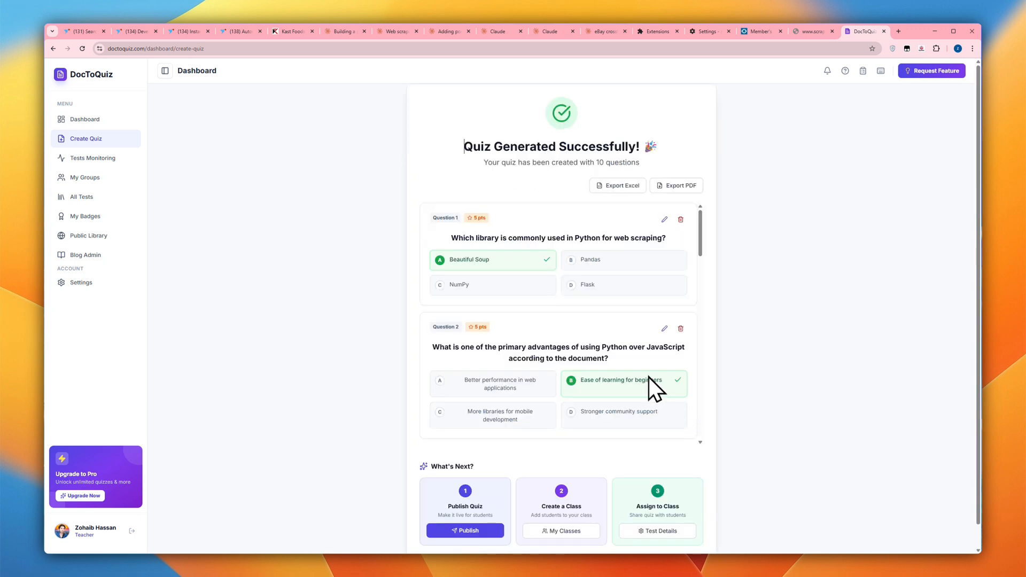
- Review the generated quiz's questions and marked answers through to question 10
scroll(600, 287, down, 5)
scroll(599, 286, down, 10)
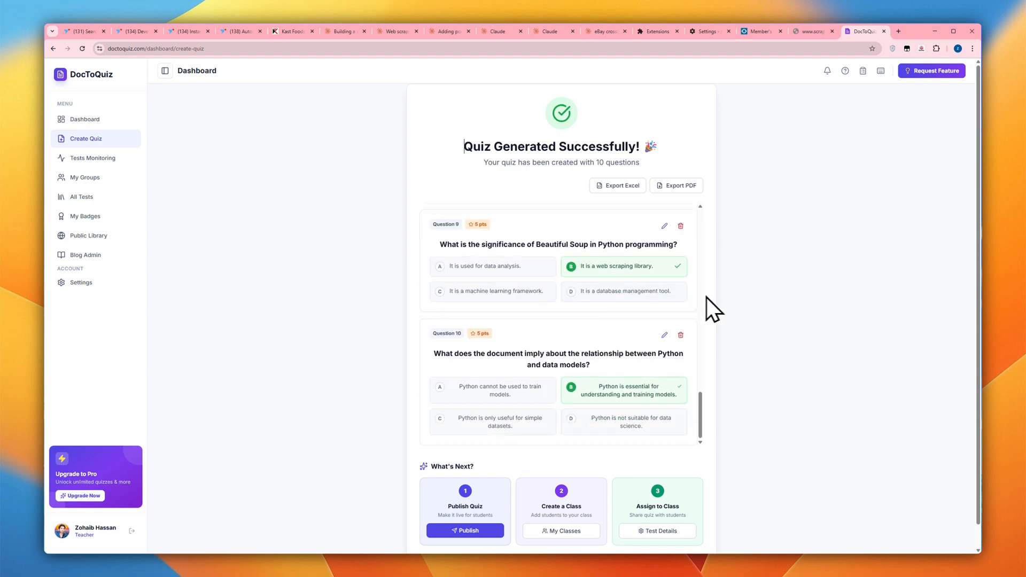
scroll(729, 299, down, 1)
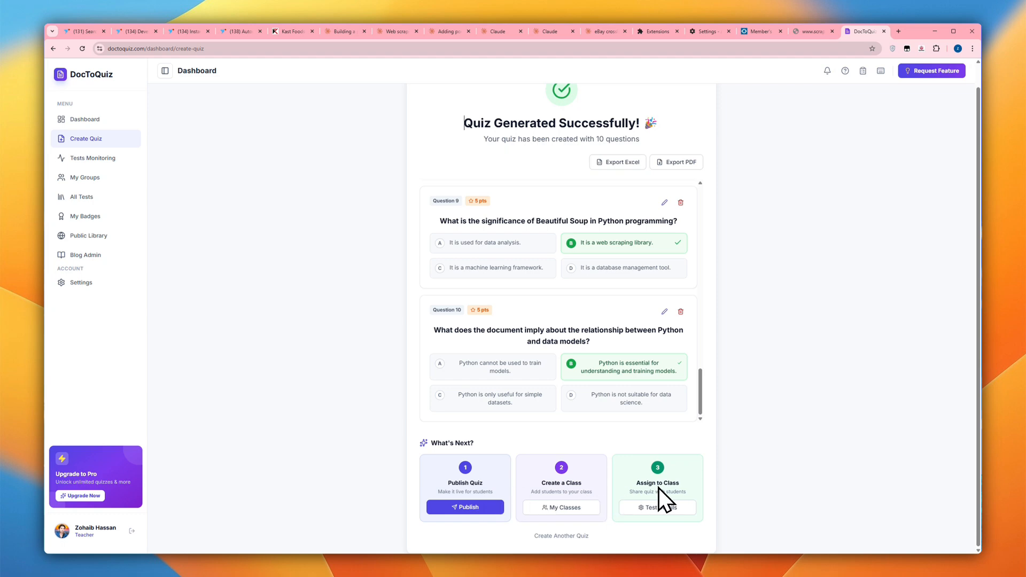
- Publish the quiz under Science with a cover image uploaded from Downloads, keeping it in the Public Library
click(465, 507)
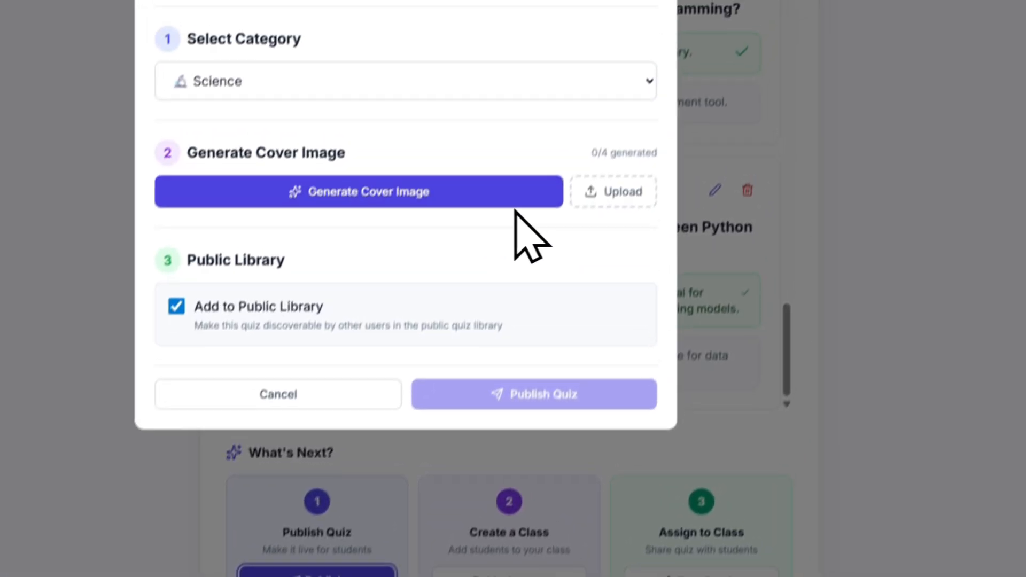
click(636, 195)
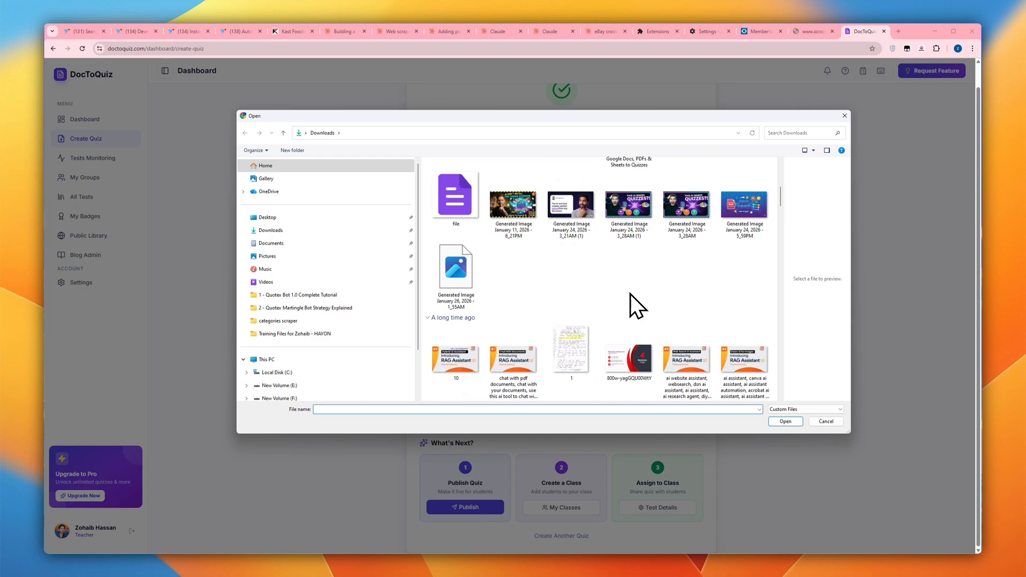
scroll(630, 294, up, 5)
scroll(630, 293, down, 5)
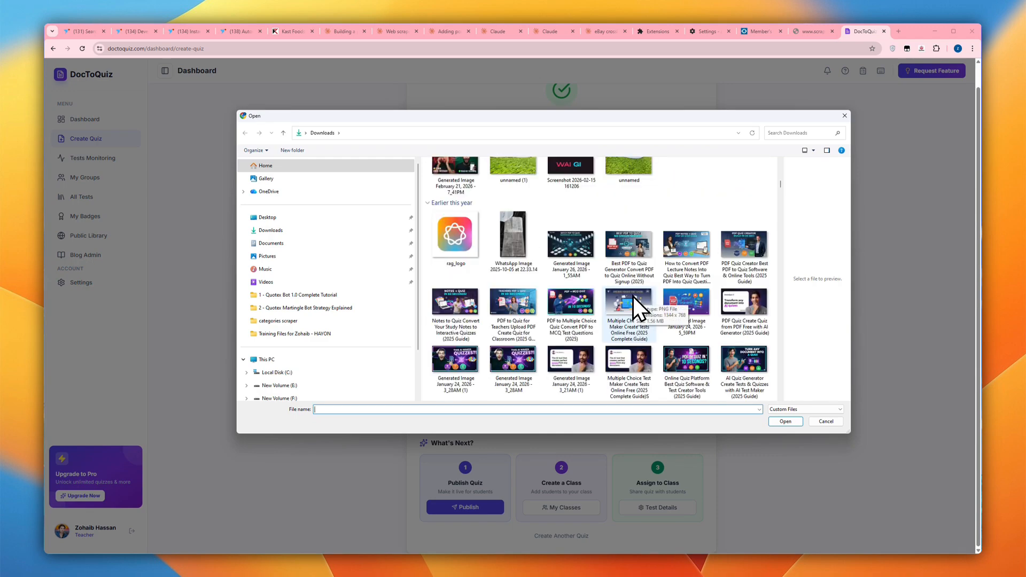
click(632, 297)
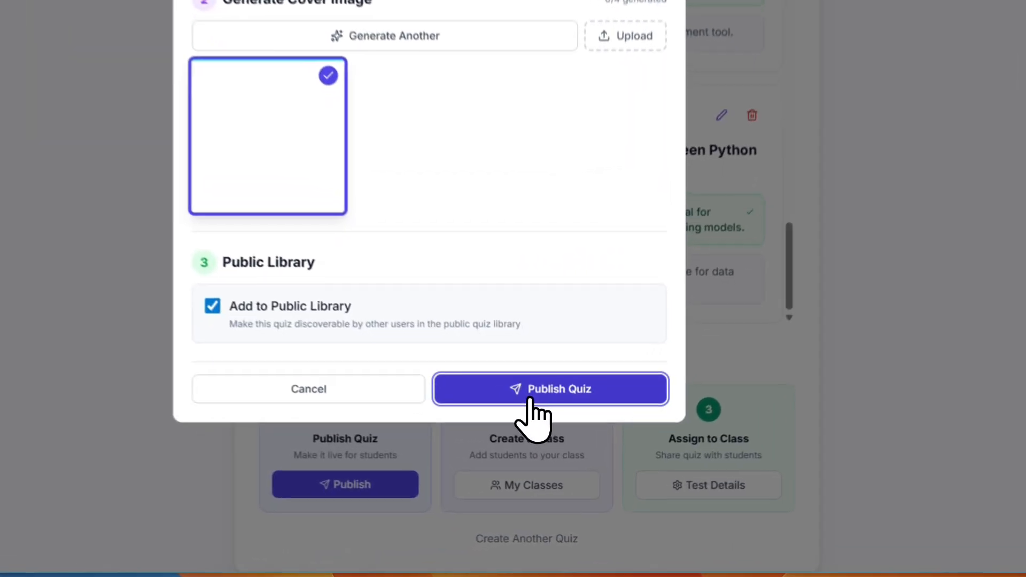
click(553, 450)
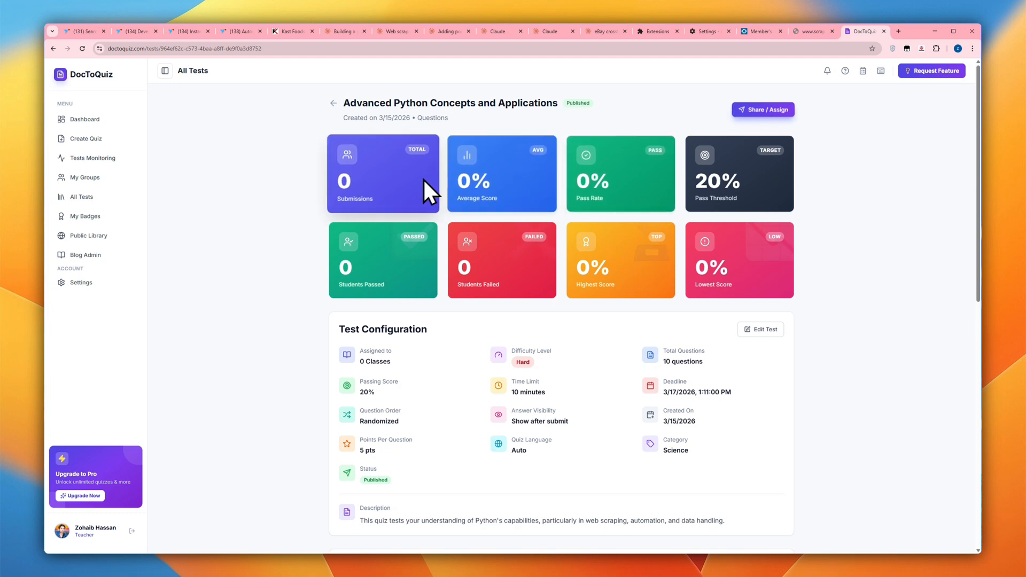
- Examine the published quiz's configuration, library statistics, assigned classes, question list and enrolled students
scroll(463, 329, down, 1)
scroll(708, 280, down, 5)
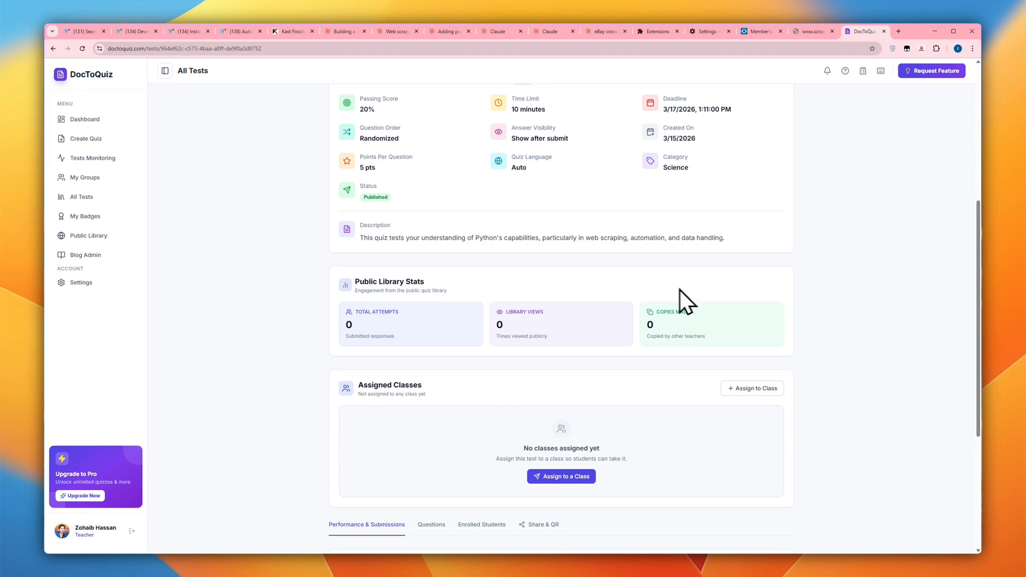
scroll(694, 291, down, 4)
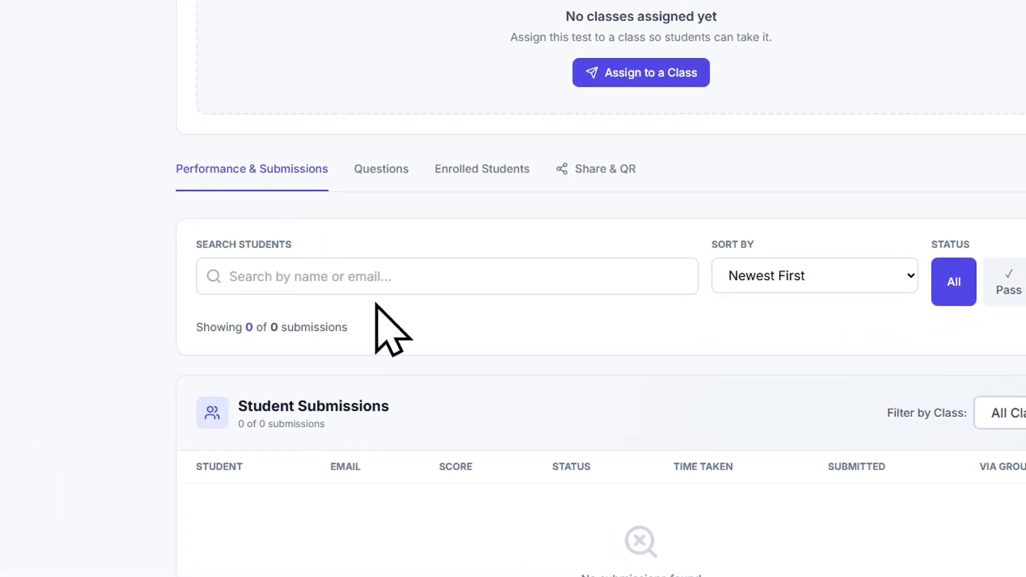
click(398, 171)
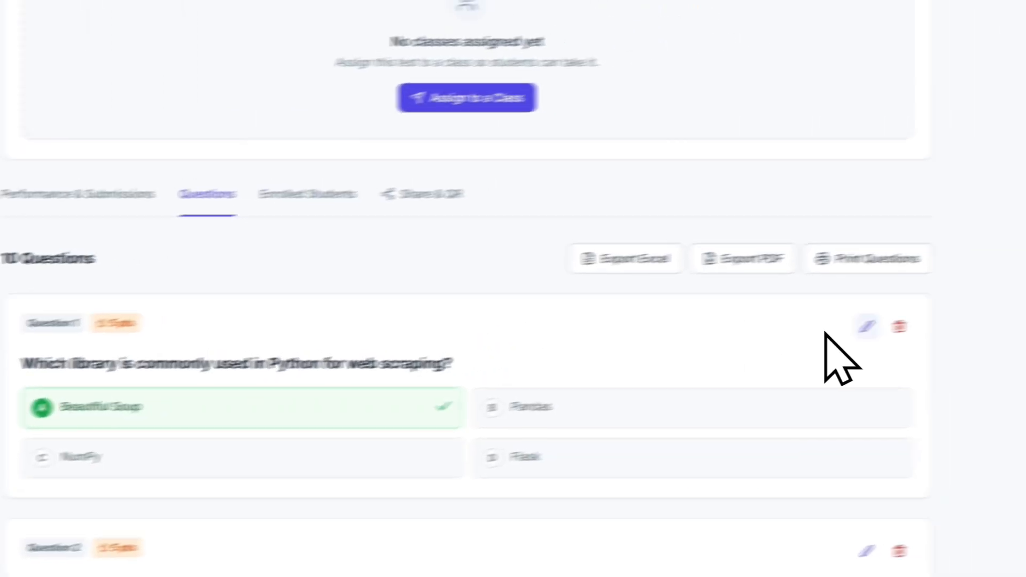
click(182, 212)
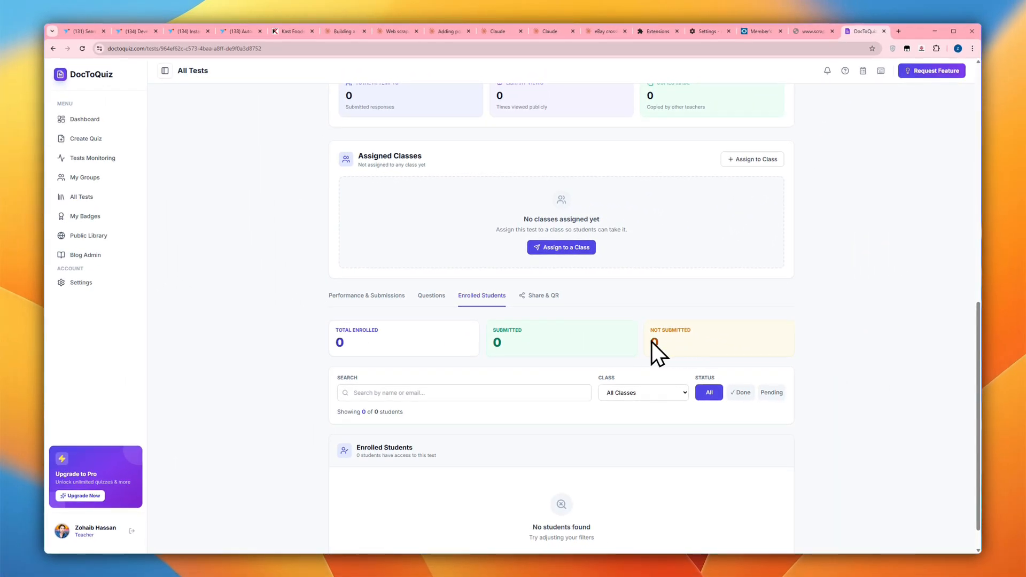
- Assign the published quiz to Python Class from its sharing section
click(543, 295)
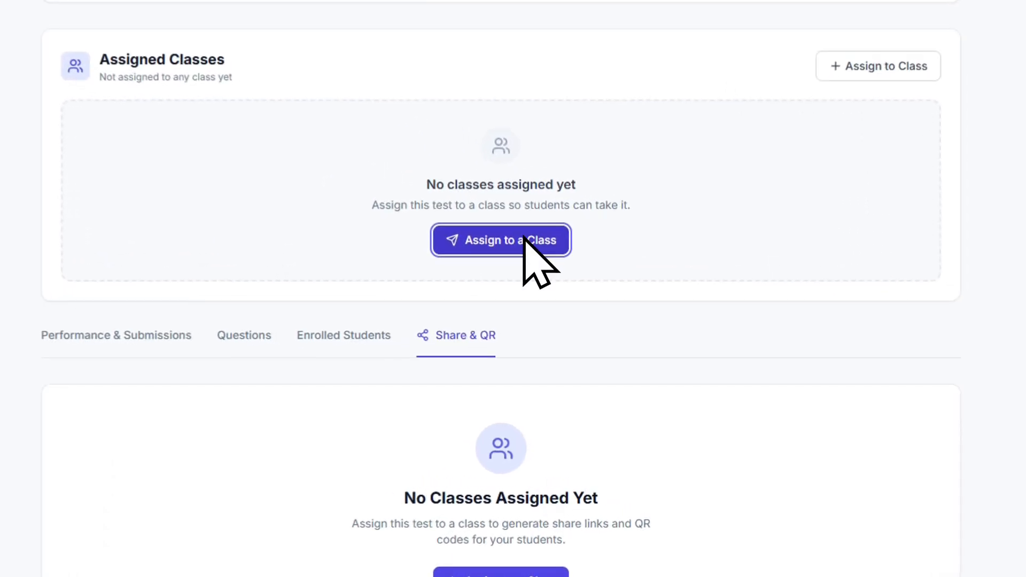
click(569, 335)
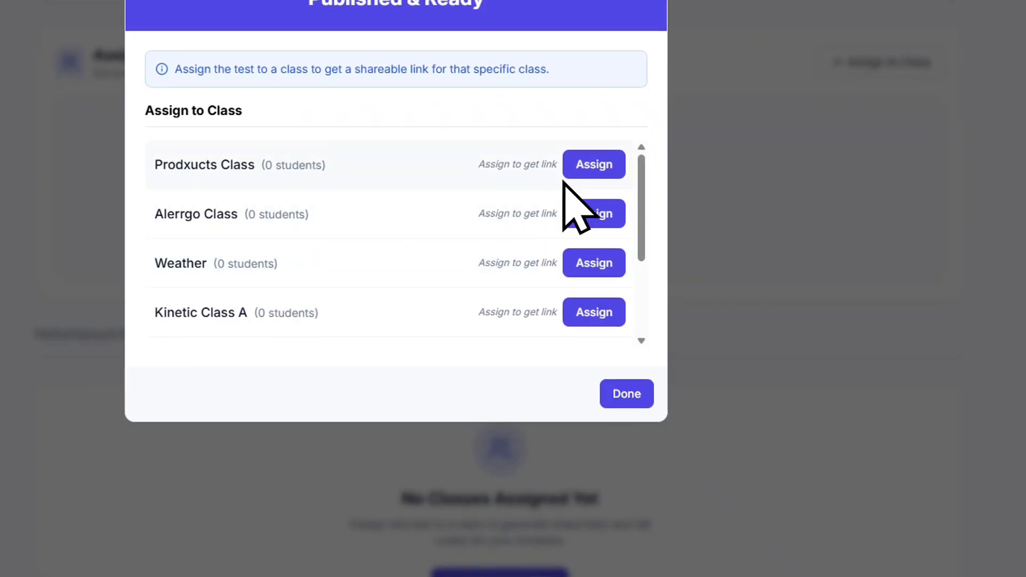
scroll(593, 206, down, 3)
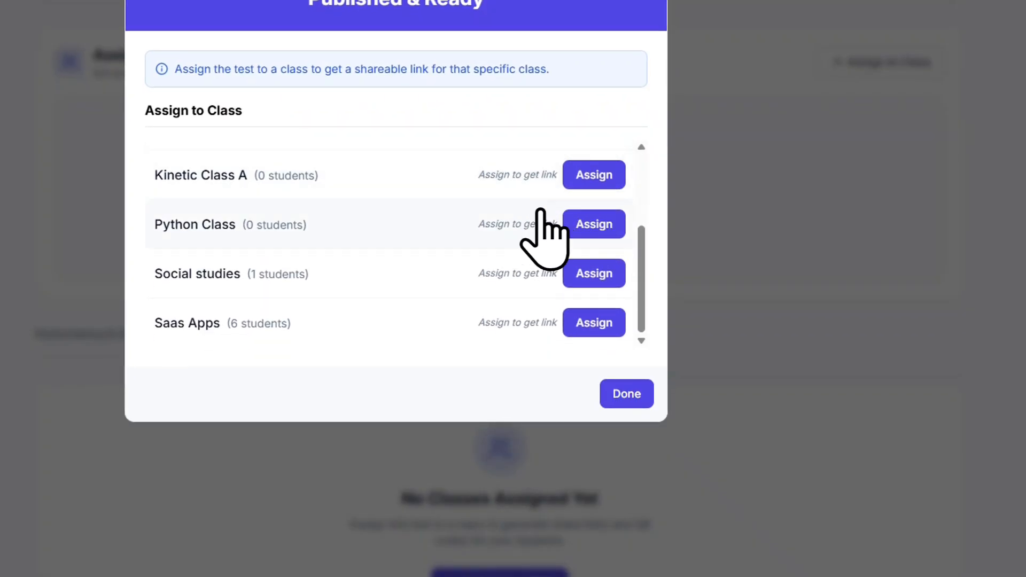
click(581, 223)
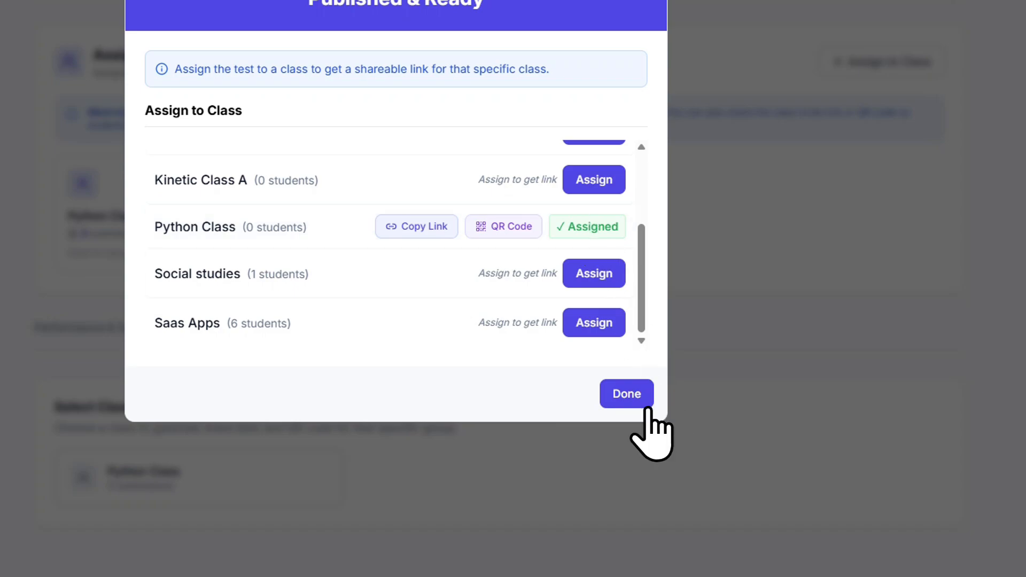
click(626, 394)
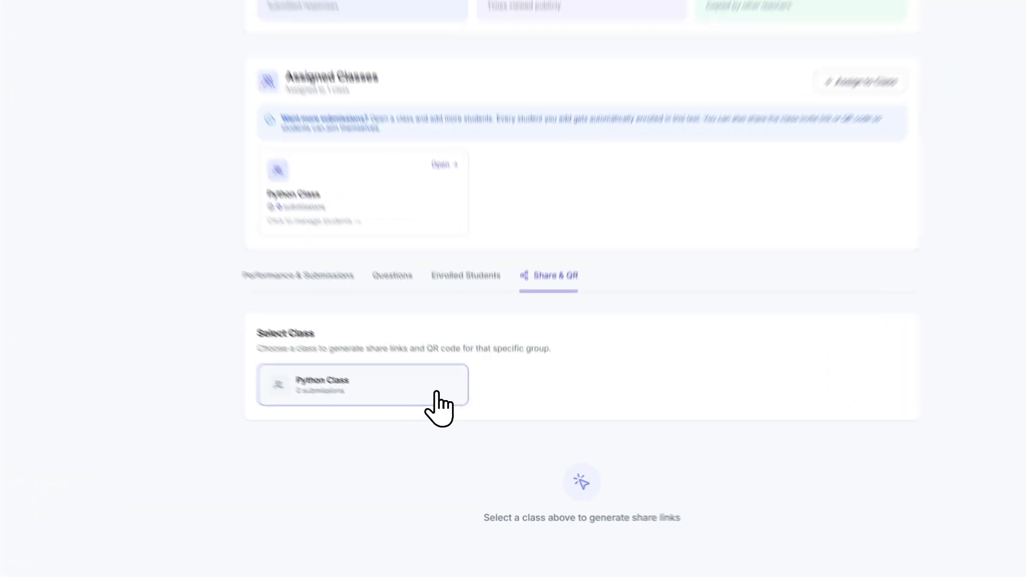
- Generate the share links for Python Class and examine its invite link, QR code and social media message cards
click(463, 426)
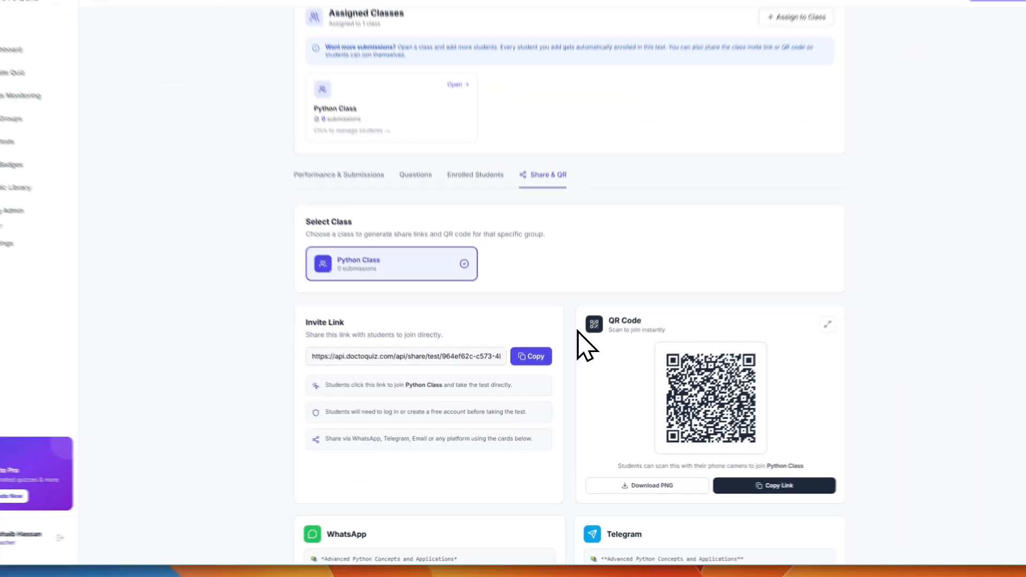
scroll(631, 481, down, 5)
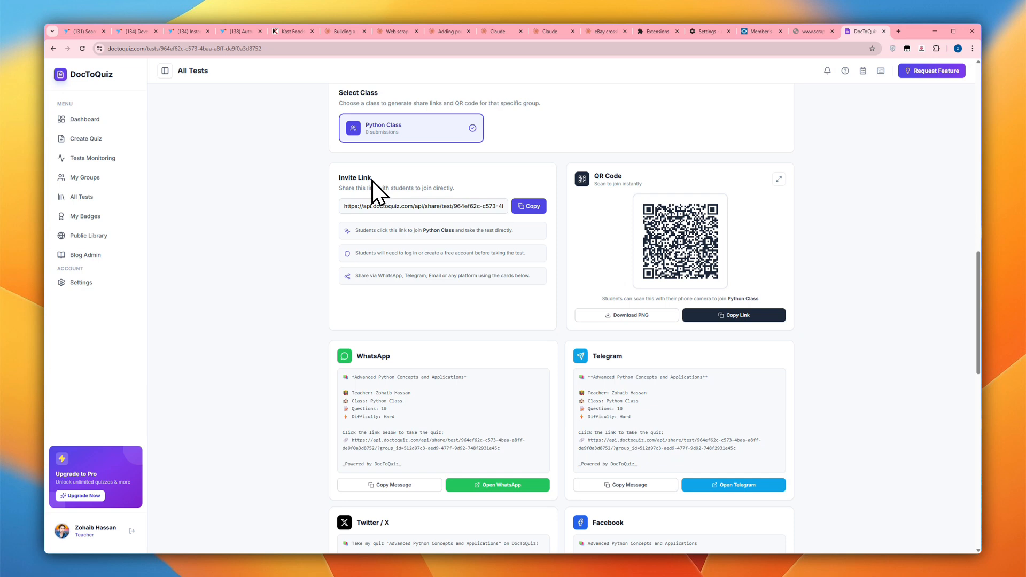
scroll(619, 214, down, 2)
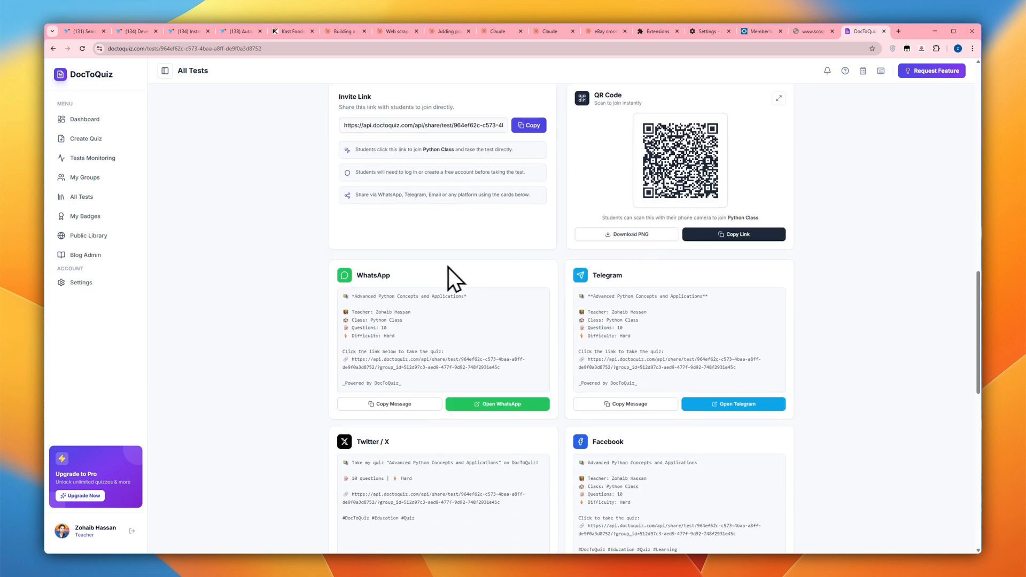
scroll(624, 276, up, 2)
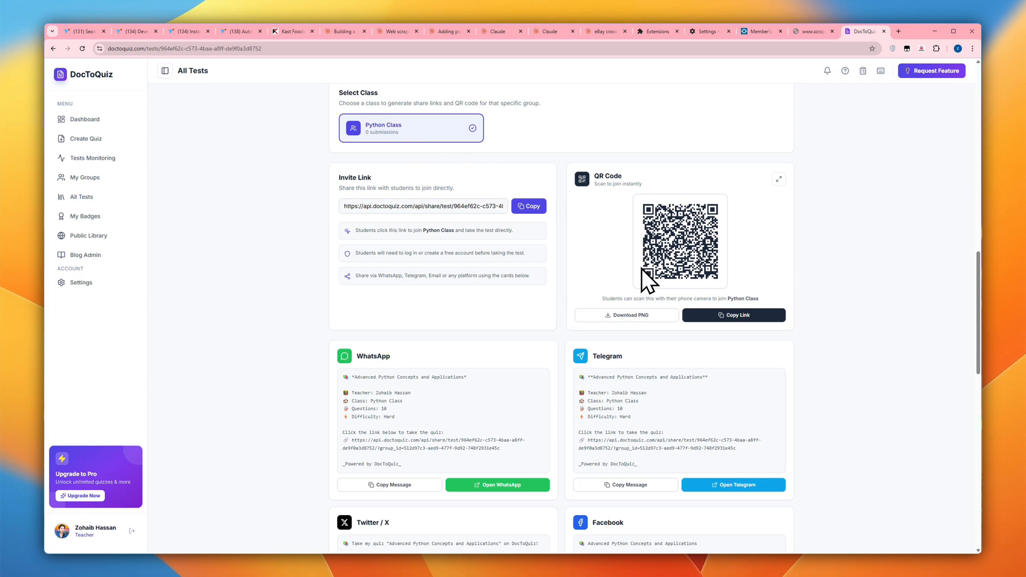
scroll(635, 263, up, 15)
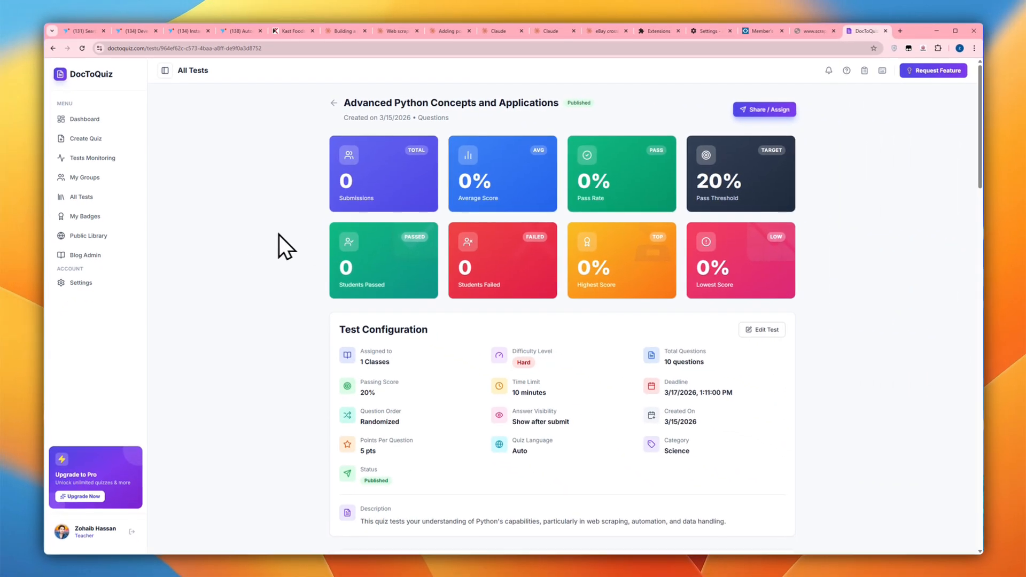
- Assign the quiz to Alerrgo Class as well
scroll(579, 259, down, 5)
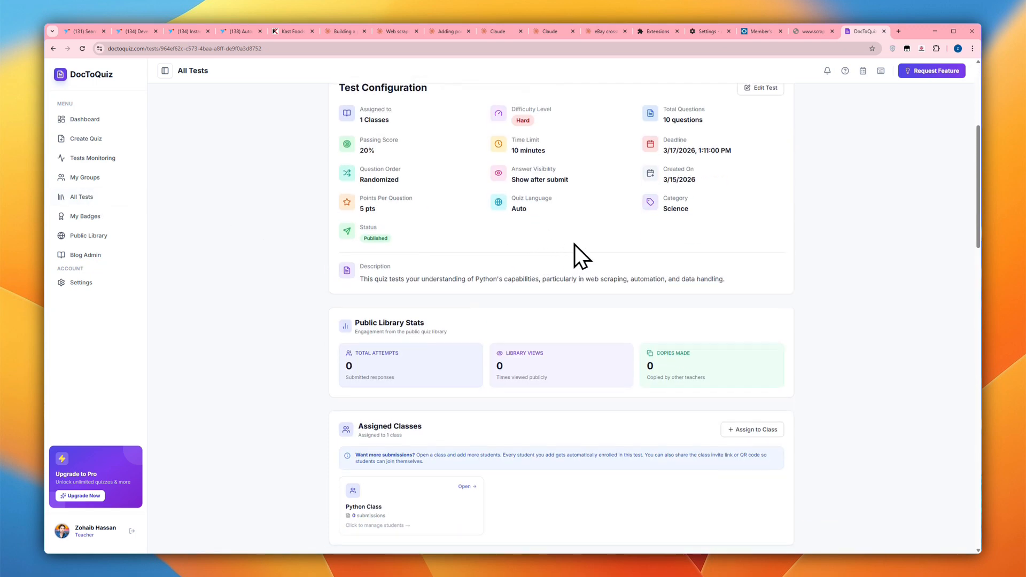
scroll(580, 258, up, 5)
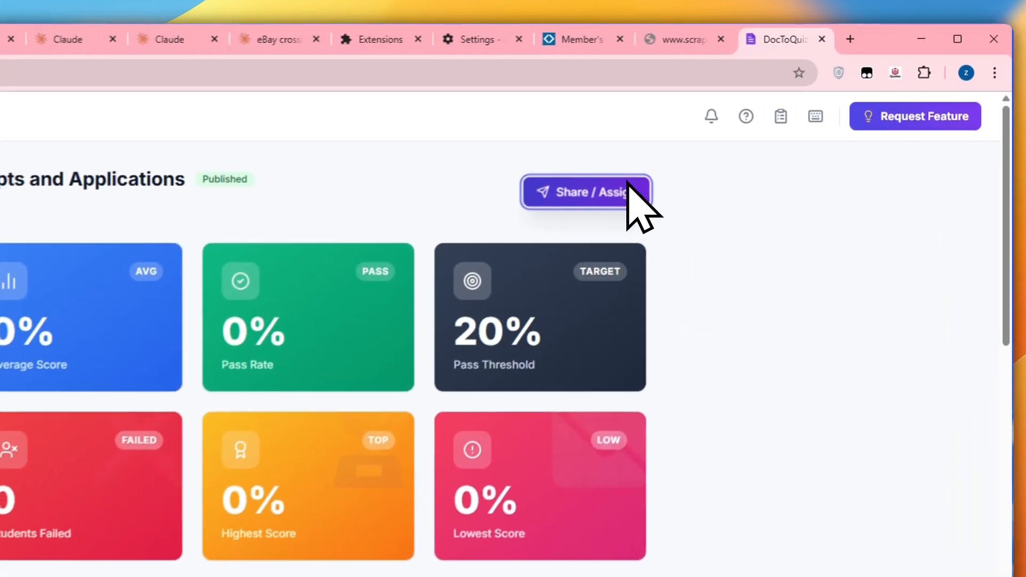
click(686, 163)
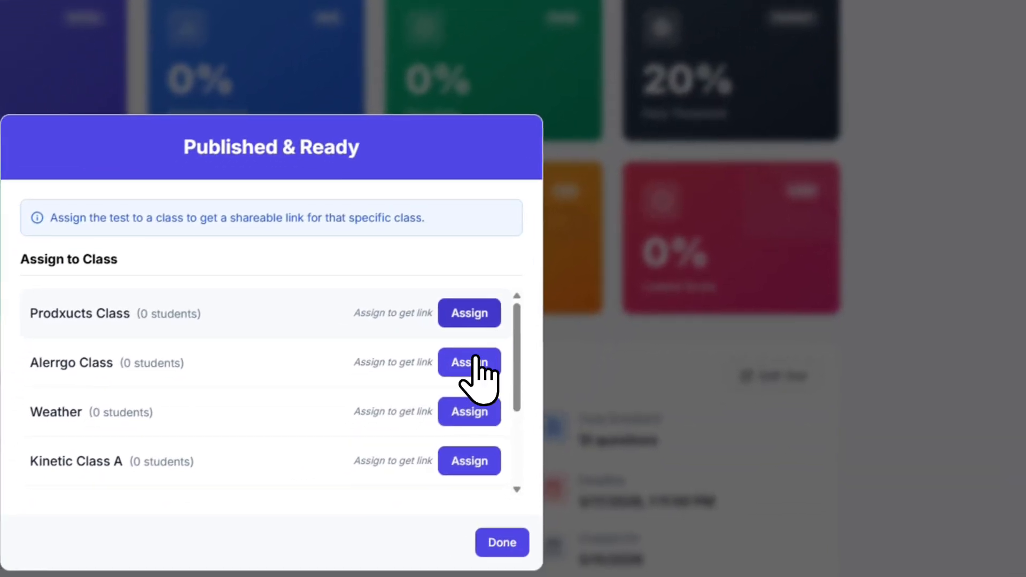
click(426, 423)
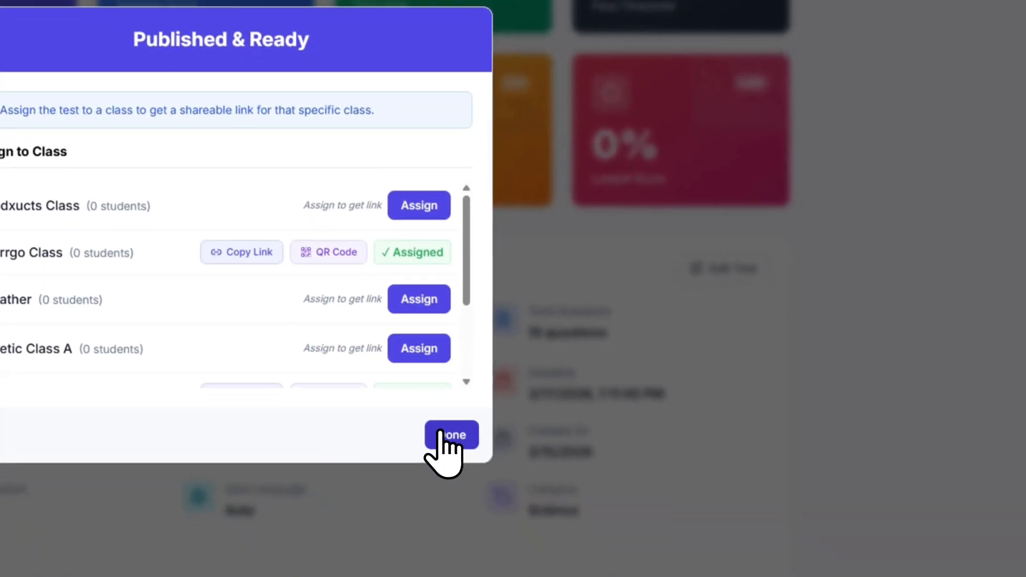
click(441, 430)
- Generate the invite link and QR code for Alerrgo Class in the quiz's sharing section
scroll(614, 143, down, 12)
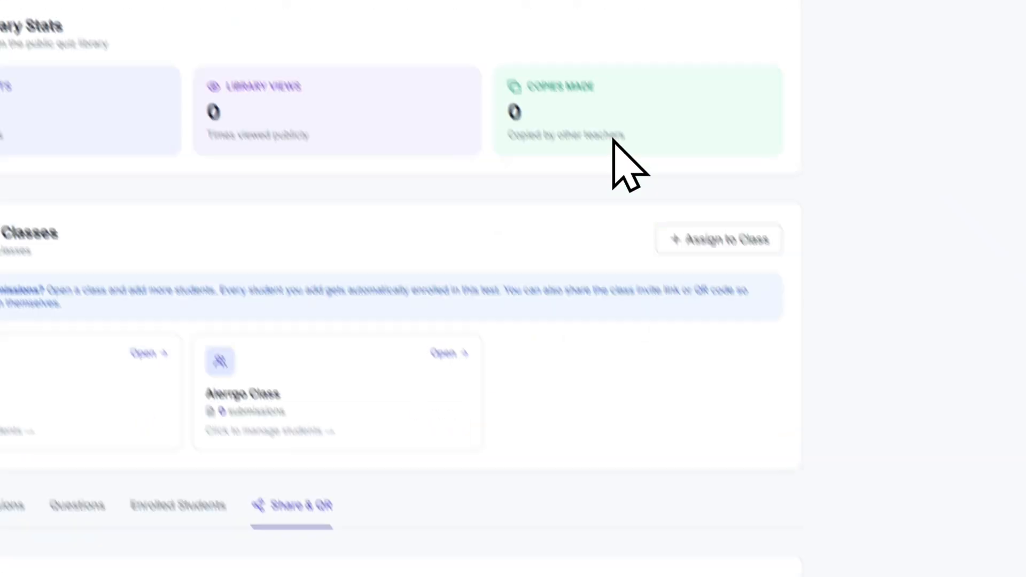
scroll(679, 212, up, 4)
scroll(678, 213, down, 2)
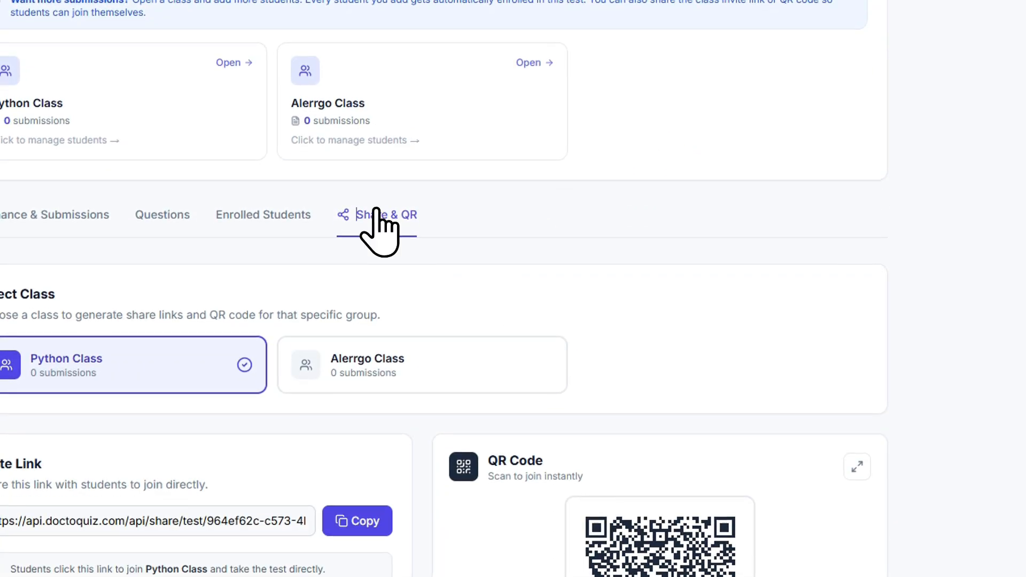
click(374, 375)
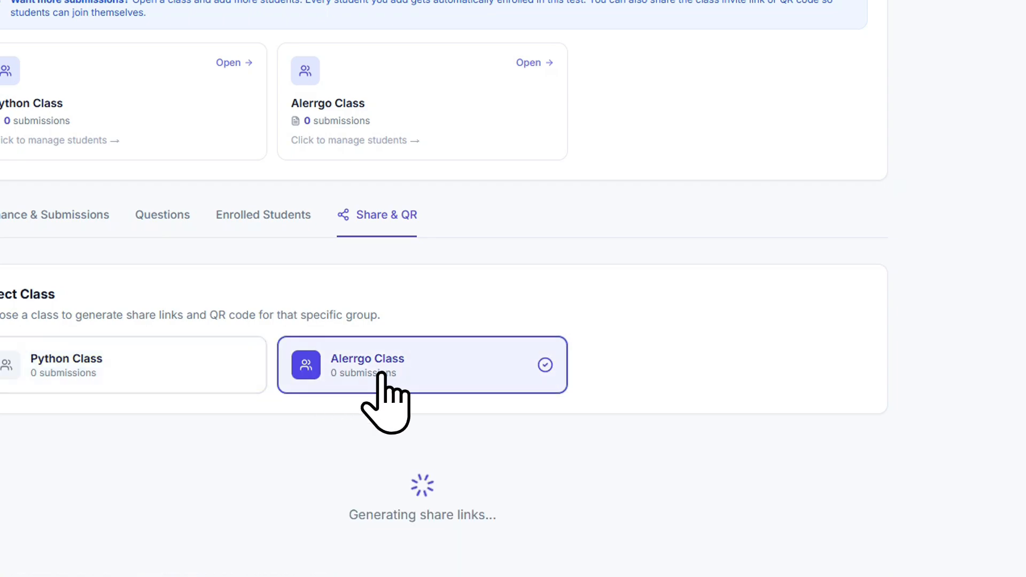
scroll(408, 393, down, 2)
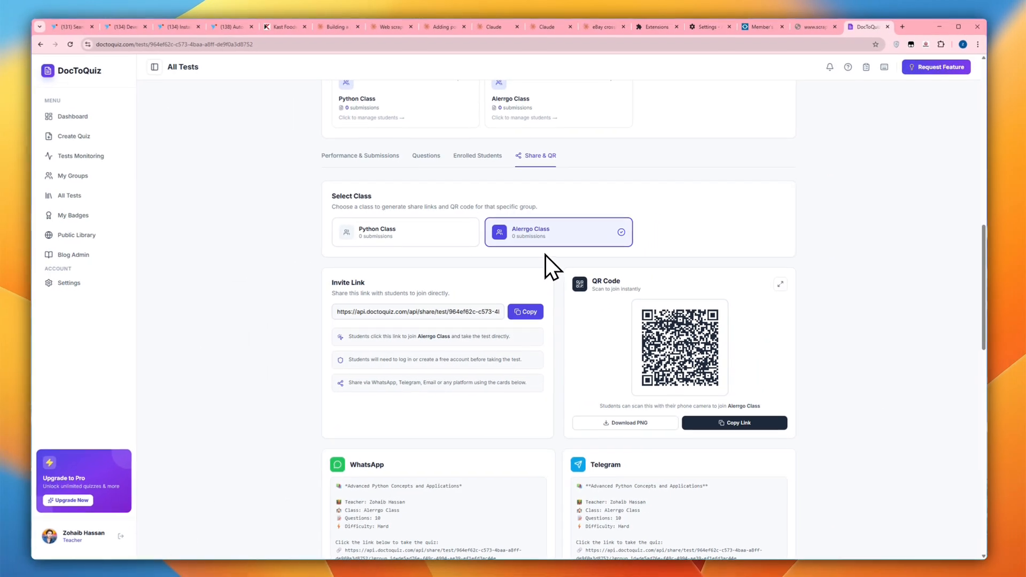
- Review the quiz's configuration and assigned classes, and switch the sharing view to Python Class and back to Alerrgo Class
scroll(523, 240, up, 6)
scroll(550, 210, up, 6)
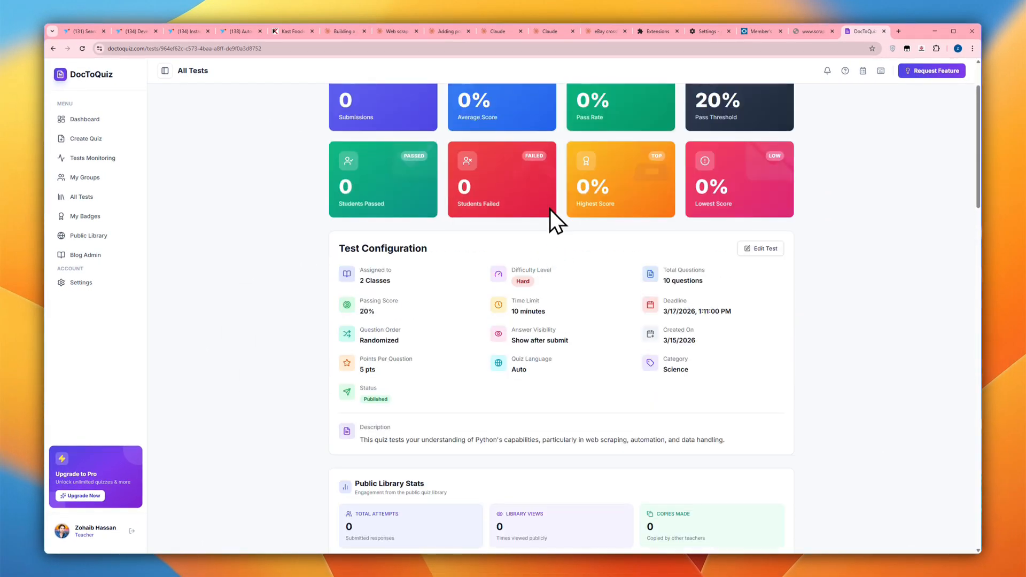
scroll(531, 124, down, 2)
scroll(532, 126, down, 8)
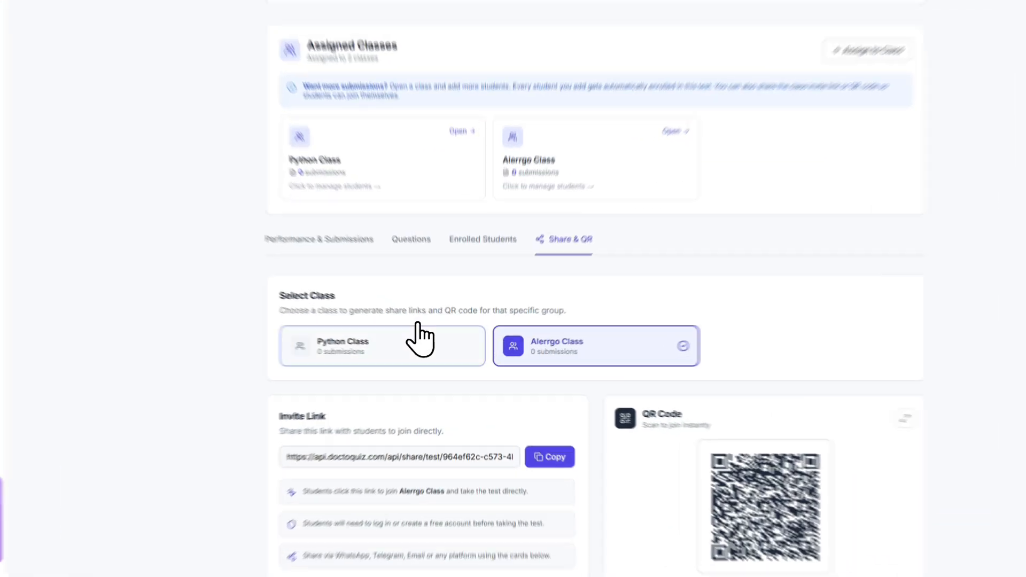
click(419, 328)
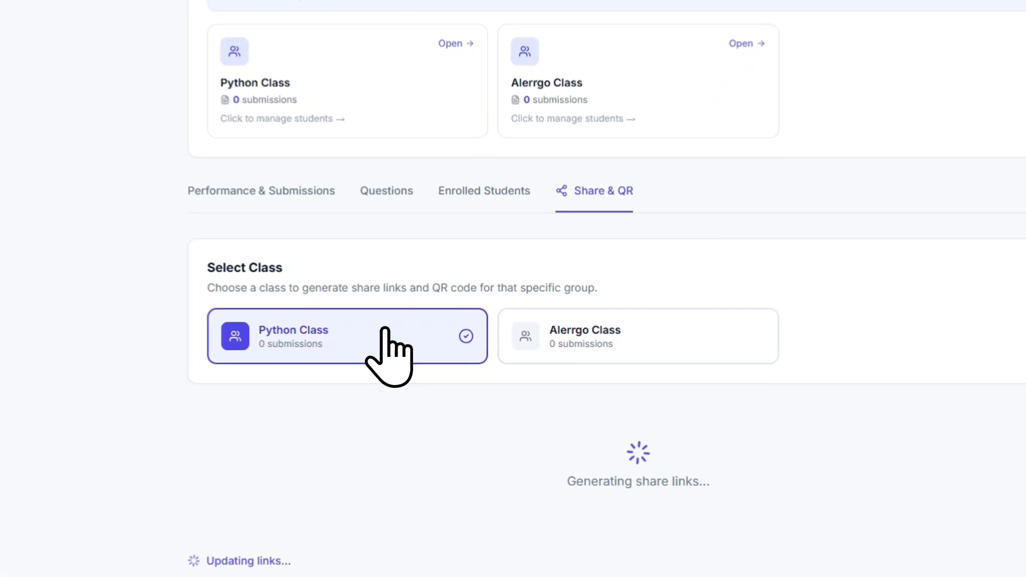
click(553, 345)
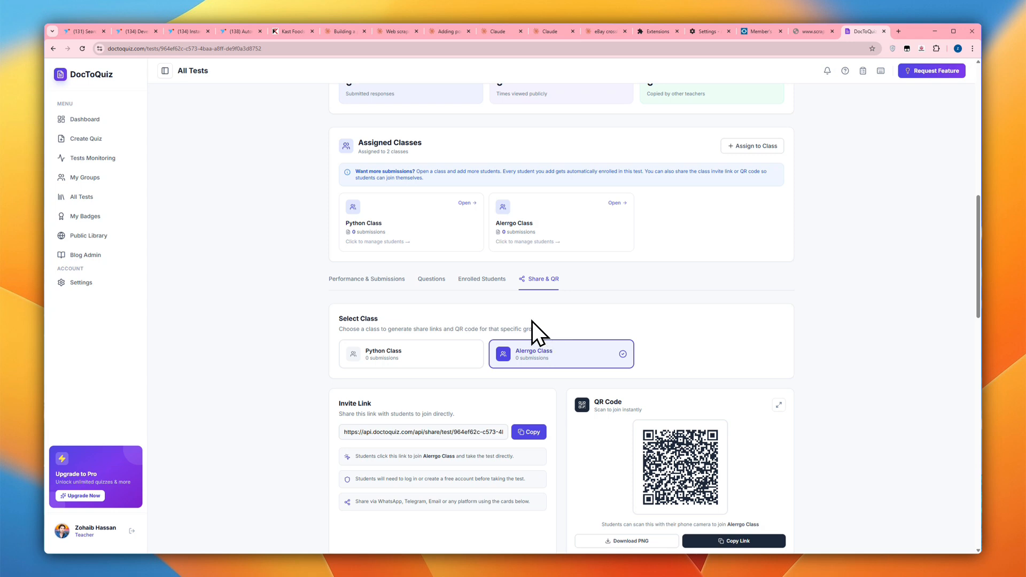
- Start a new quiz and look at the Webpages and Images options for uploading study materials
click(116, 141)
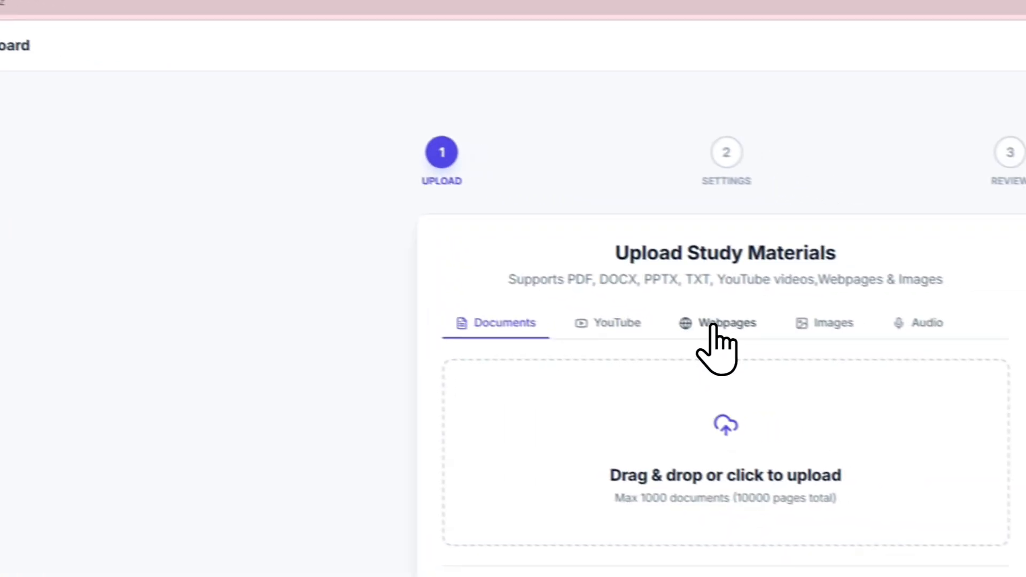
click(710, 325)
click(783, 320)
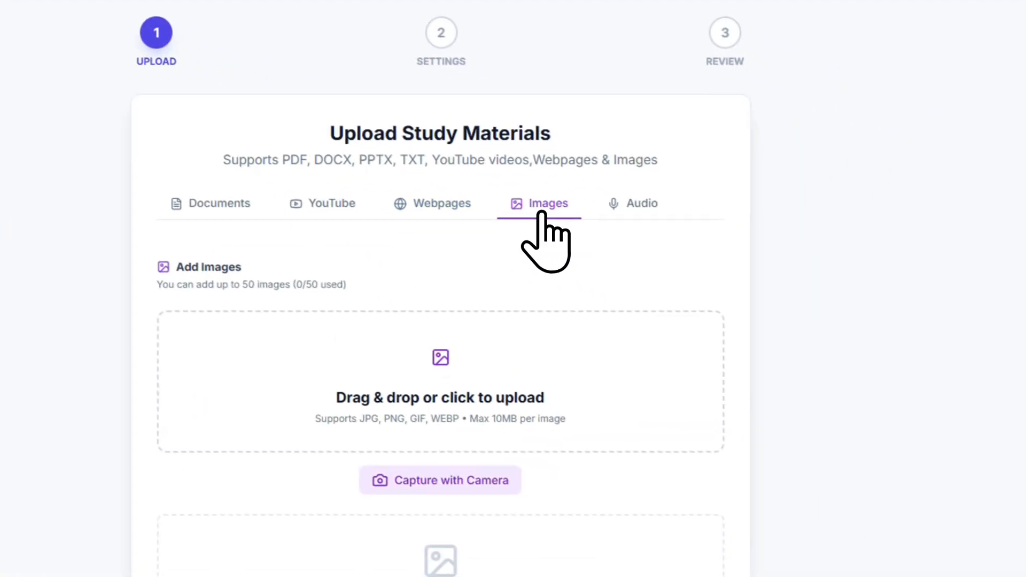